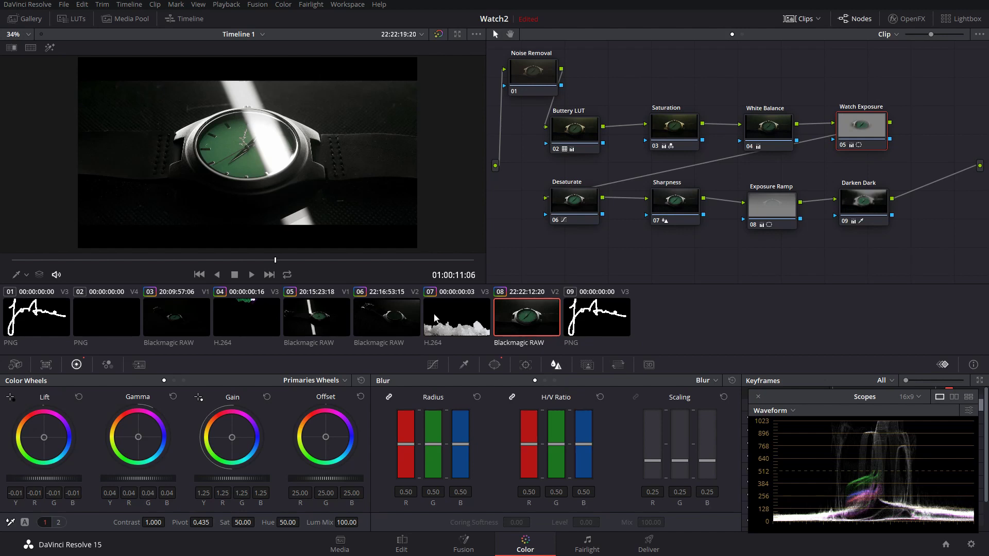
Browse the timeline's other clips to compare their grades and return to clip 08 with the green-dial watch.
click(317, 318)
click(246, 315)
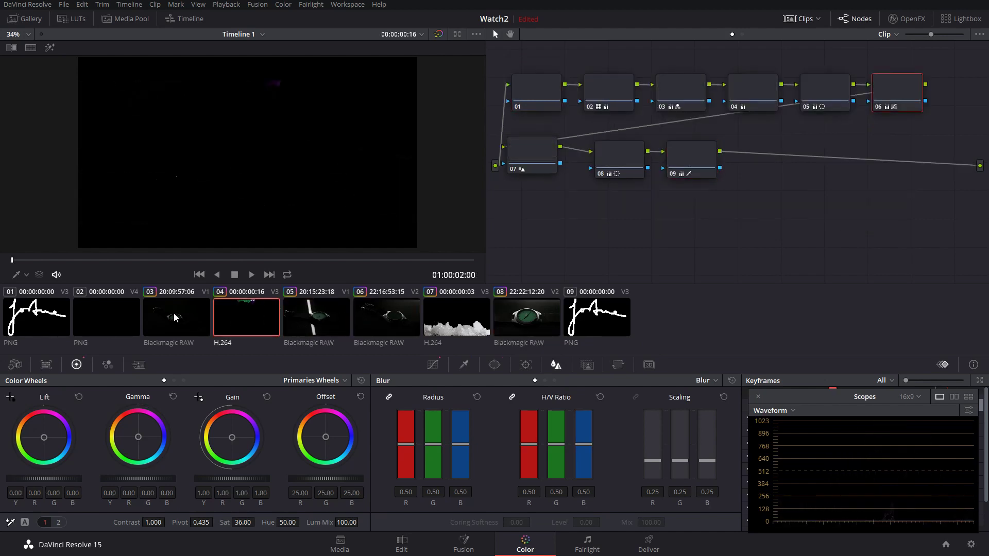
click(174, 313)
click(114, 313)
click(176, 314)
click(252, 314)
click(325, 318)
click(407, 319)
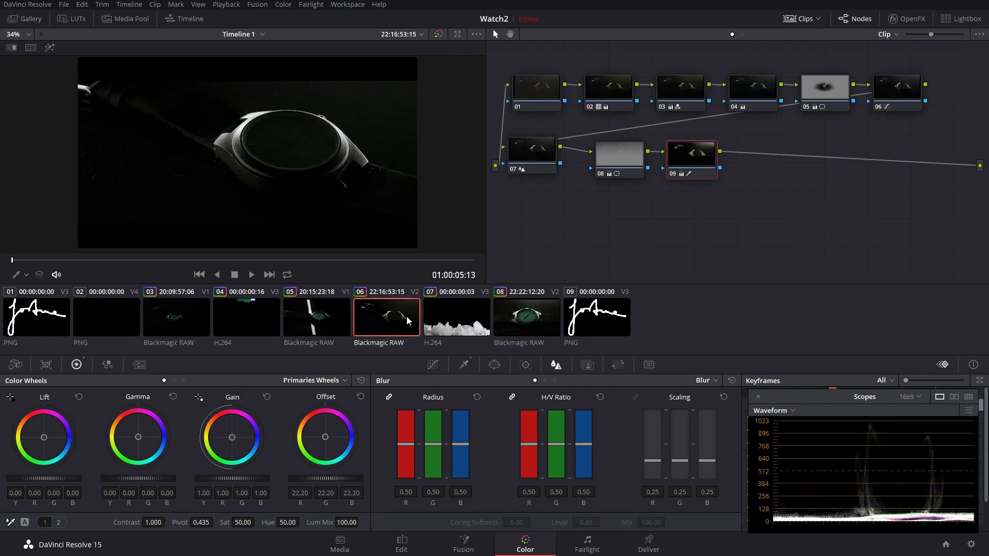
click(521, 316)
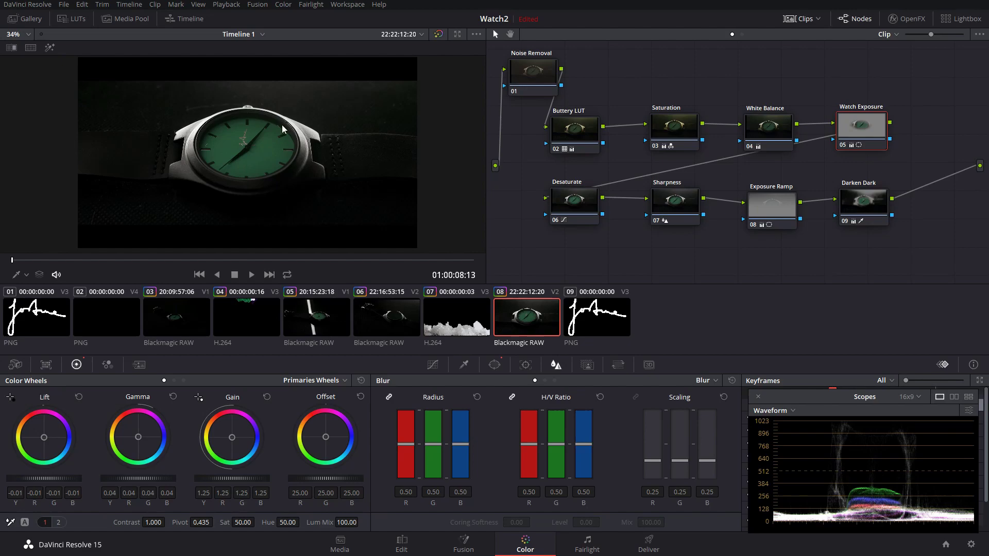
View the graded watch clip full screen, scrub through the light sweep, and return to the grading workspace.
key(ctrl+f)
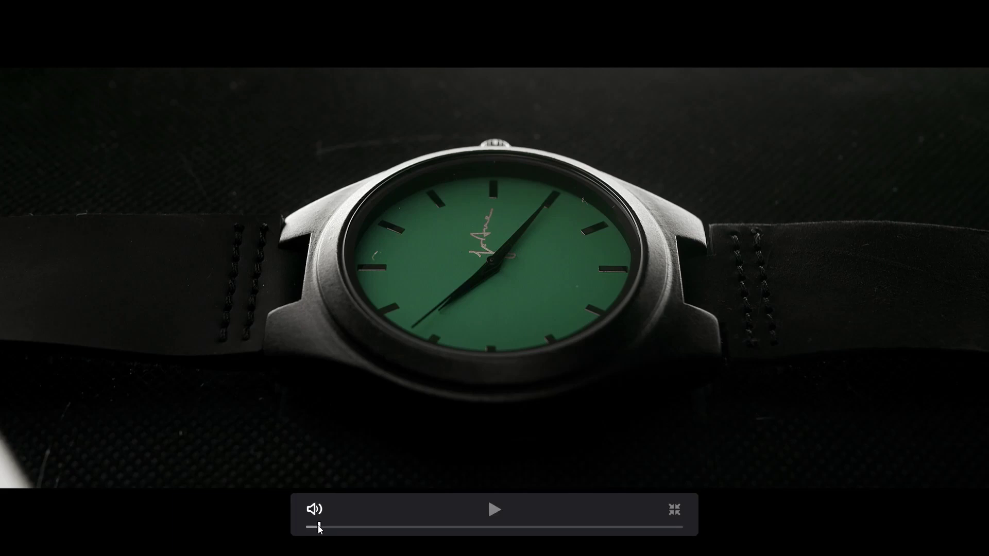
drag(321, 525, 370, 526)
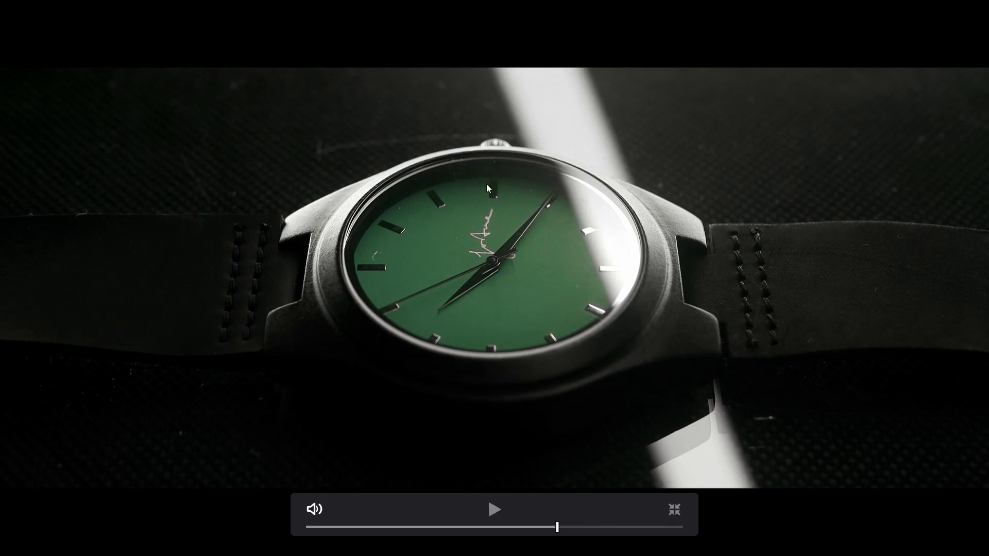
click(675, 509)
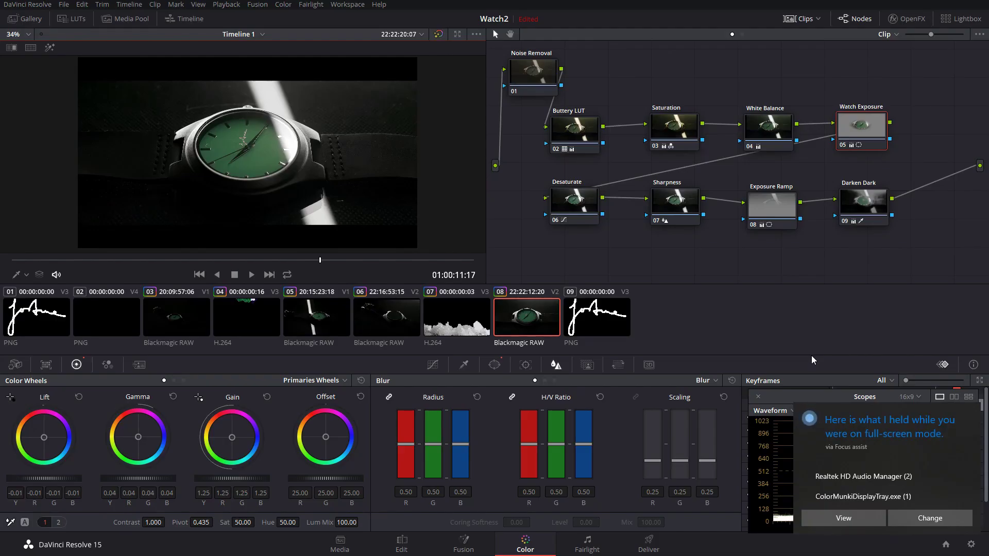
Line up the Buttery LUT, Saturation, White Balance and Watch Exposure nodes in one row.
drag(575, 129, 580, 134)
drag(660, 129, 651, 136)
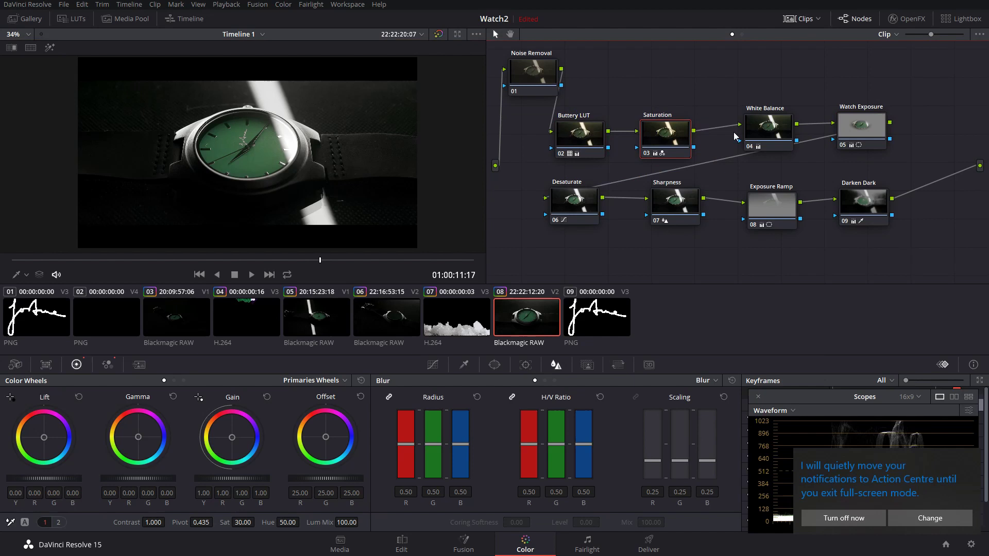
drag(764, 124, 765, 133)
drag(852, 123, 852, 129)
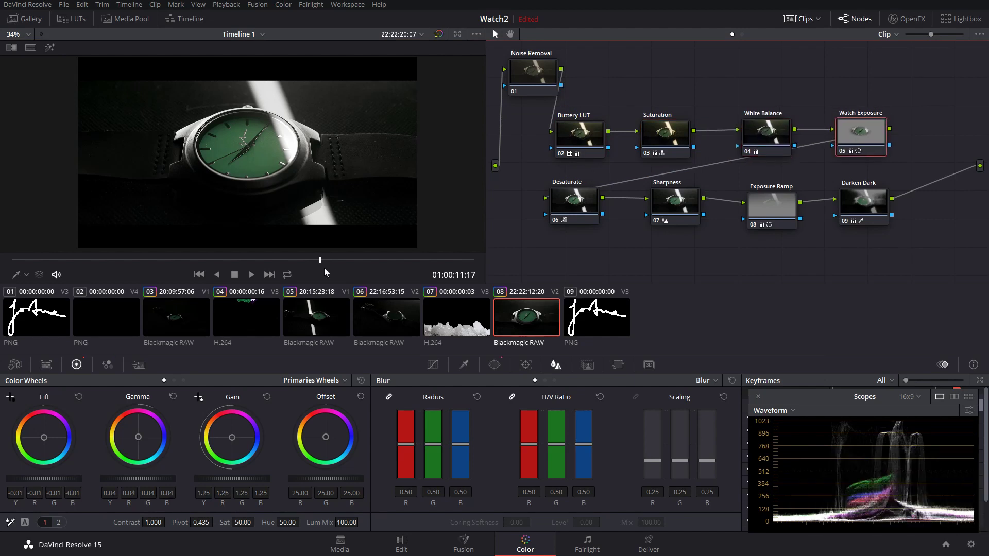
scroll(298, 221, up, 1)
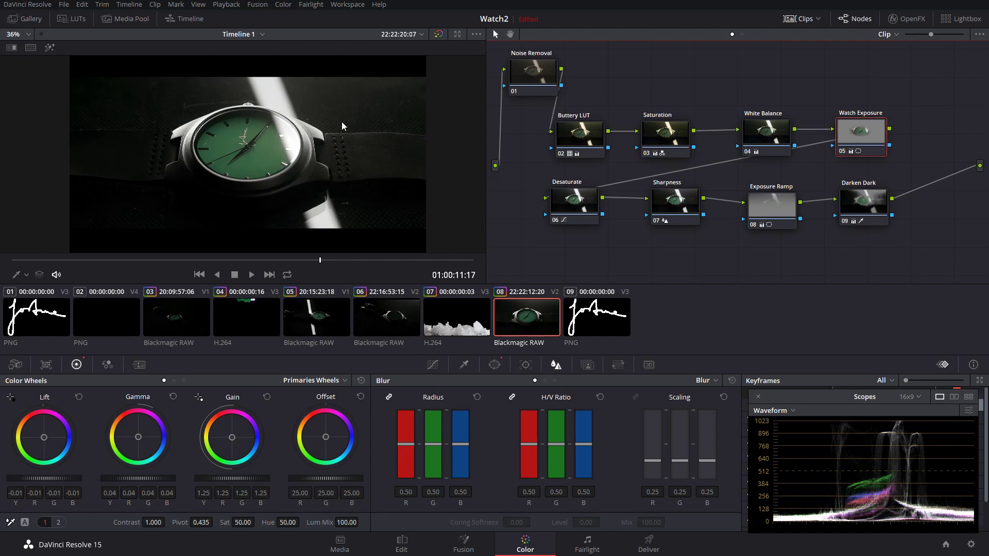
Reposition the Noise Removal, Buttery LUT and Saturation nodes, with Desaturate and Sharpness spaced out beneath them.
drag(533, 83, 523, 83)
drag(581, 135, 585, 134)
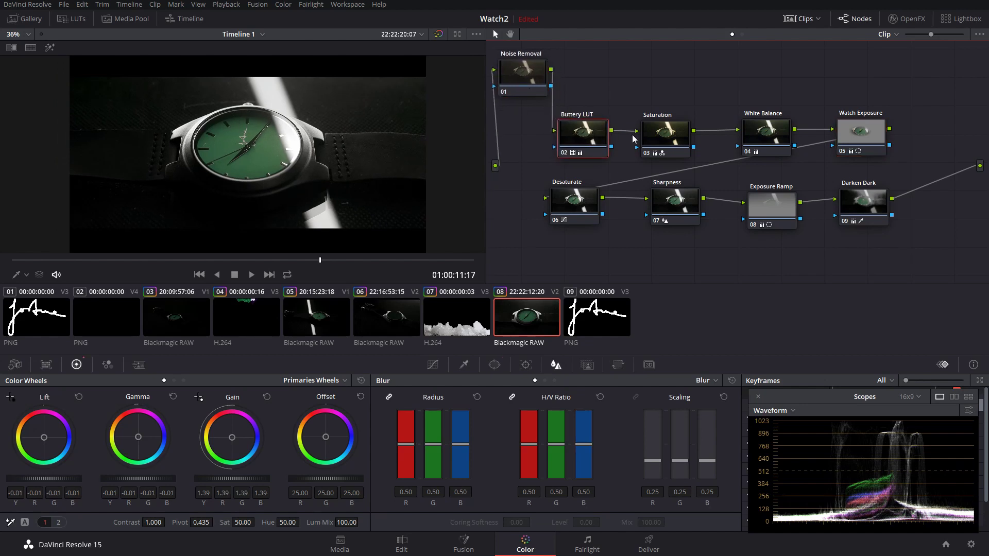
drag(653, 135, 603, 135)
drag(638, 137, 646, 128)
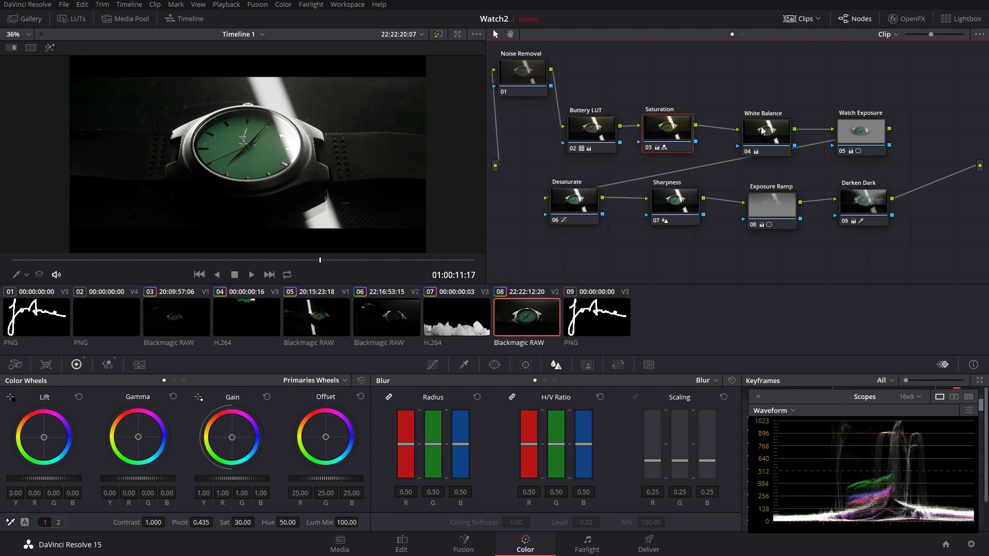
drag(666, 217, 668, 214)
drag(599, 212, 615, 212)
drag(658, 129, 652, 136)
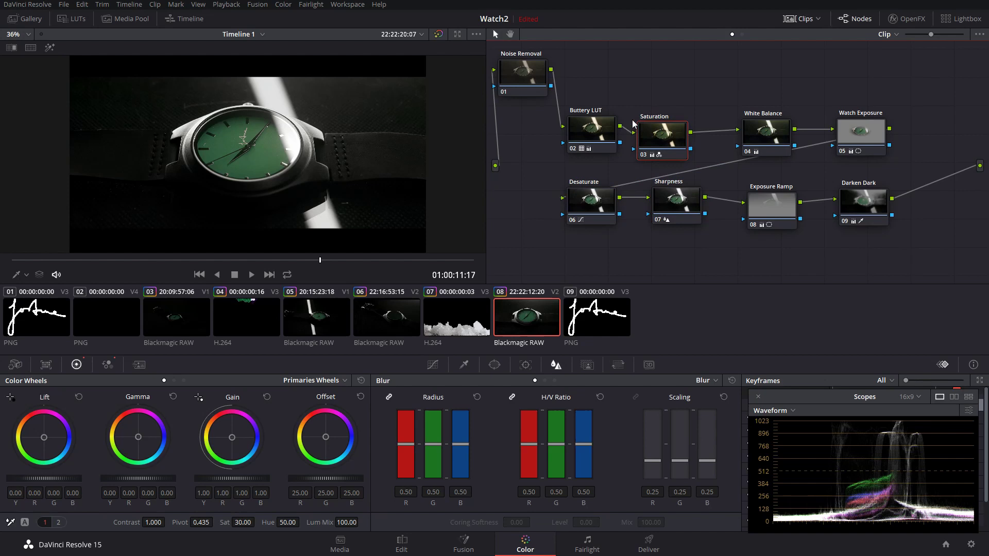
Shift the White Balance, Watch Exposure, Darken Dark and Exposure Ramp nodes to even out the two rows.
drag(767, 131, 760, 133)
drag(844, 130, 832, 132)
drag(861, 202, 851, 202)
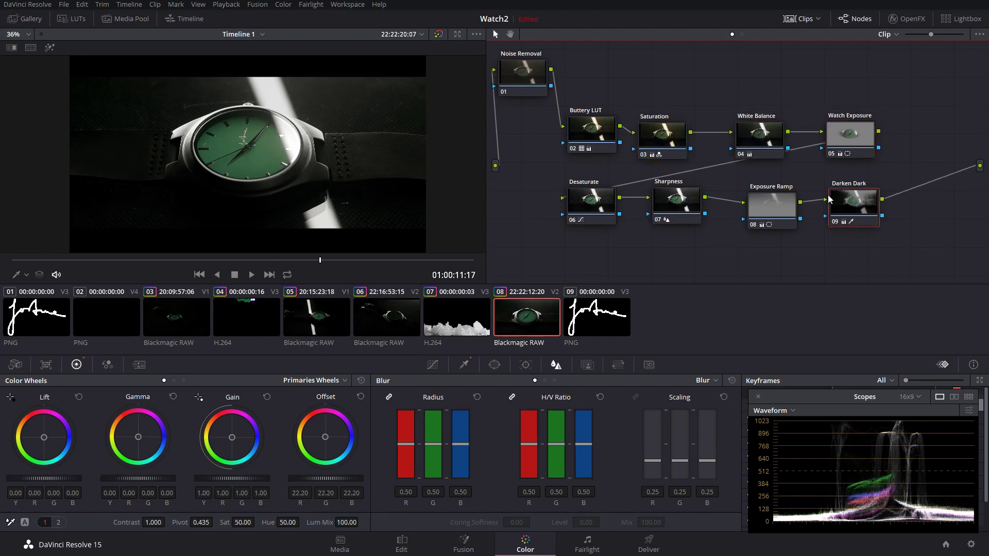
drag(773, 204, 764, 200)
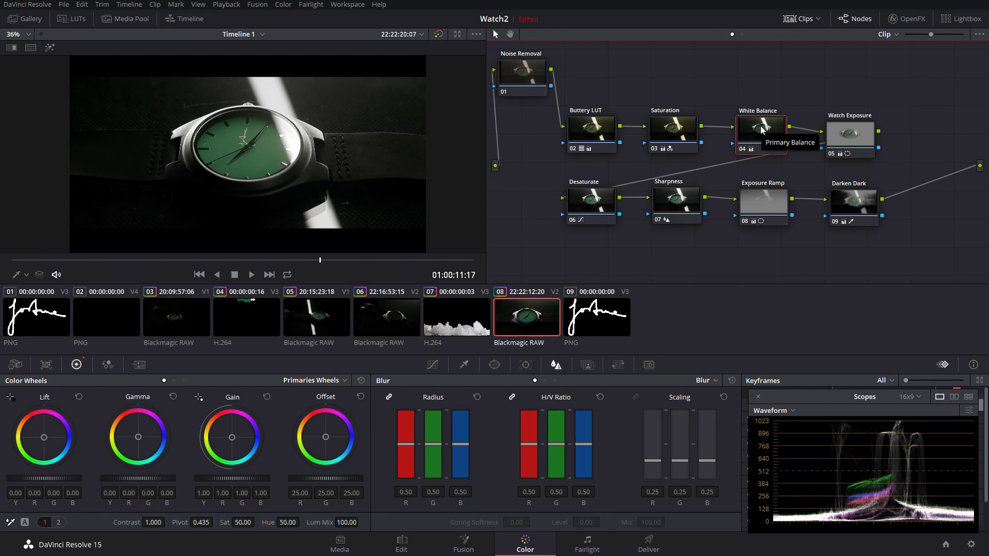
Try temporal noise reduction over 5 frames on the Noise Removal node, and return the frame count to 0.
drag(533, 81, 540, 82)
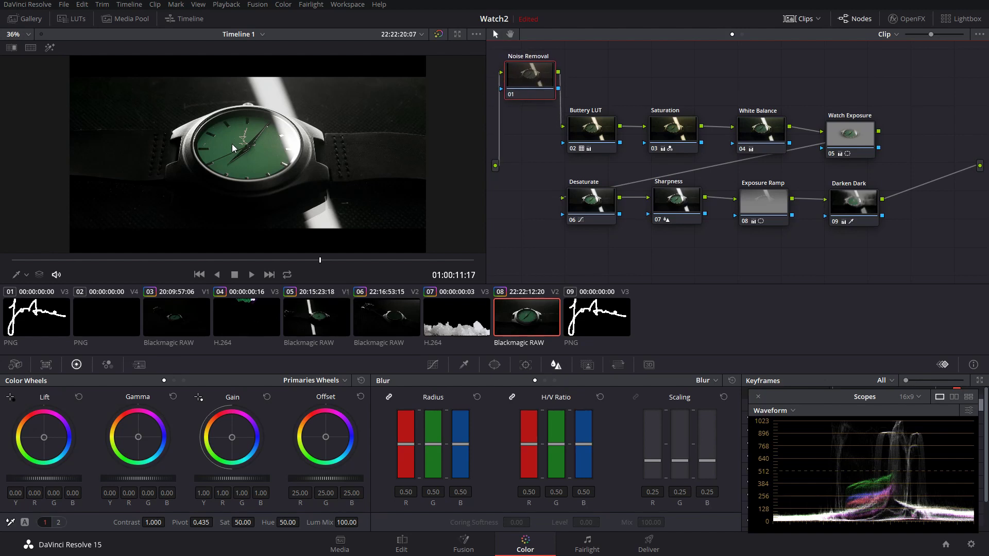
scroll(231, 144, up, 6)
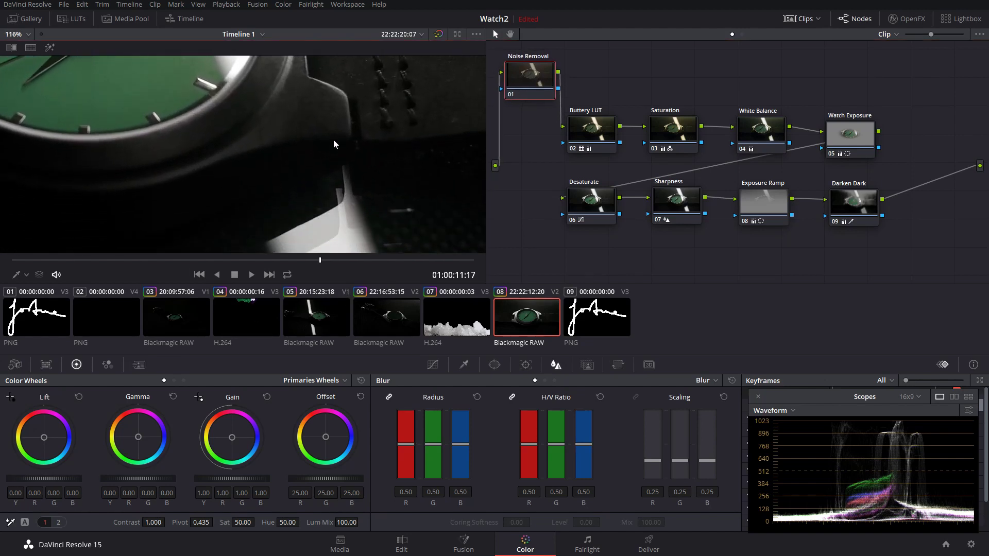
scroll(334, 145, up, 6)
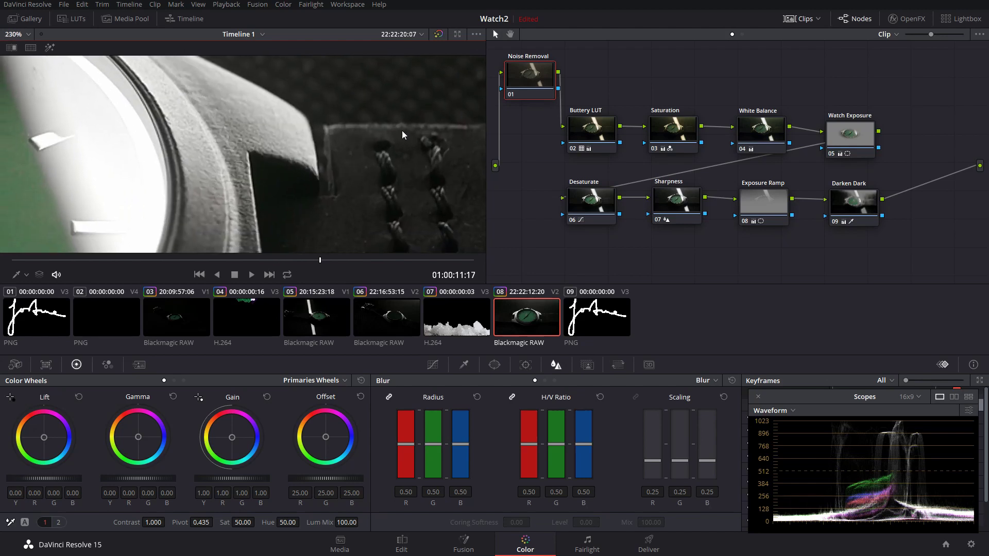
scroll(282, 193, up, 1)
click(140, 365)
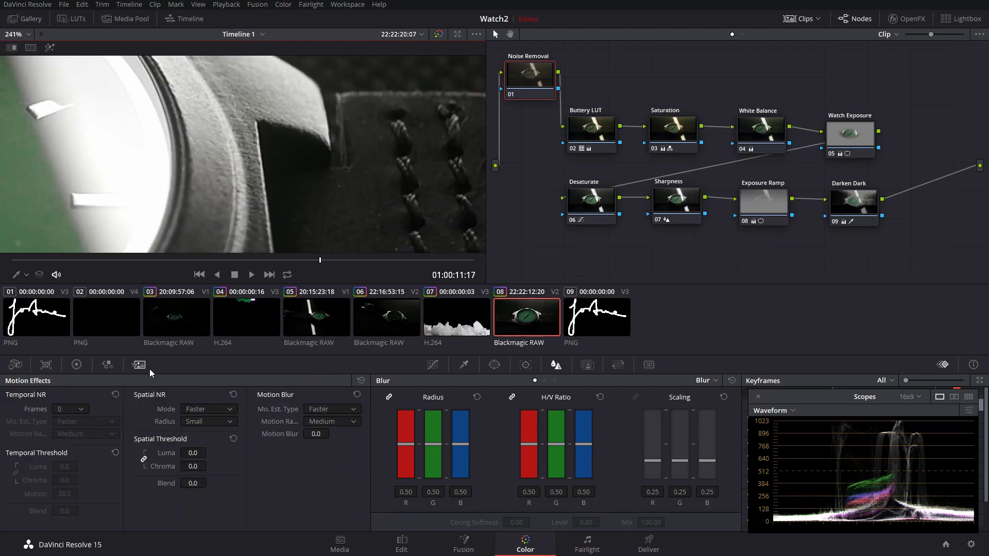
click(78, 410)
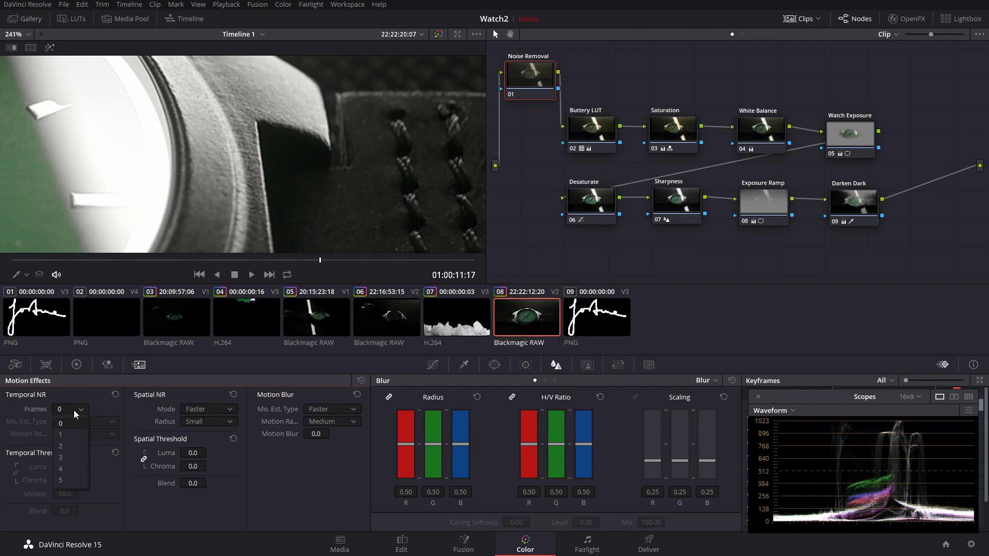
click(73, 479)
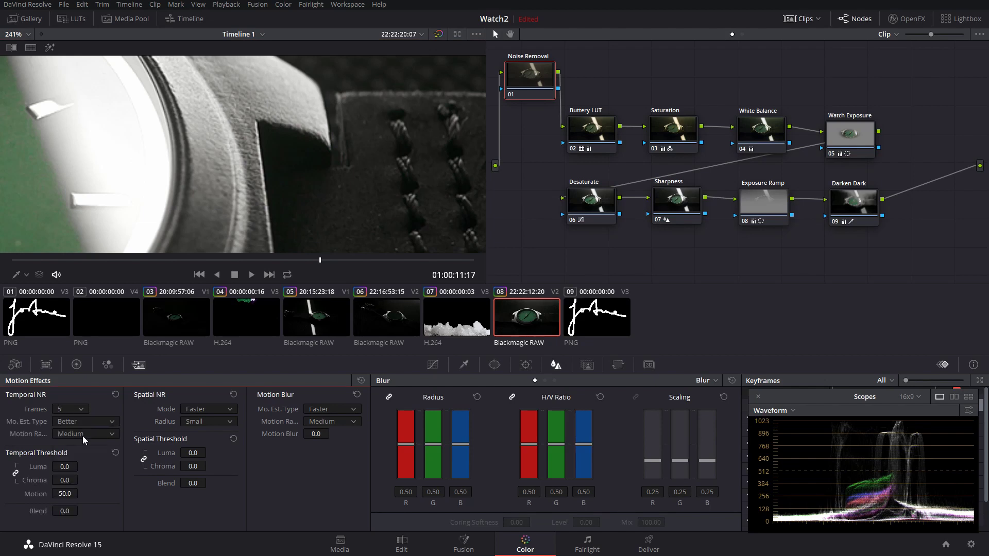
click(79, 412)
click(78, 423)
Examine the image noise around the watch lug and strap up close at the frame 01:00:11:05.
scroll(301, 159, up, 5)
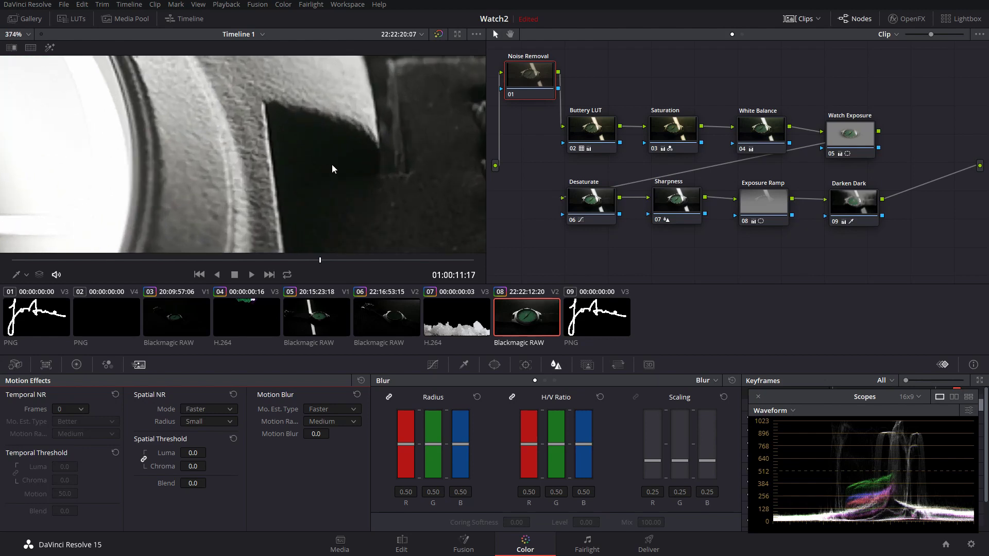
scroll(309, 131, up, 3)
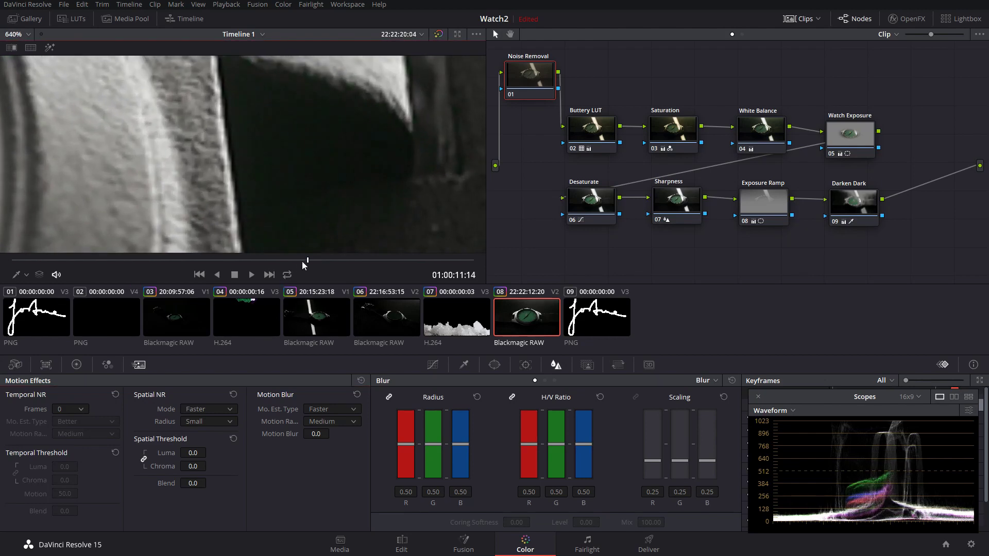
drag(302, 262, 271, 242)
scroll(269, 171, down, 6)
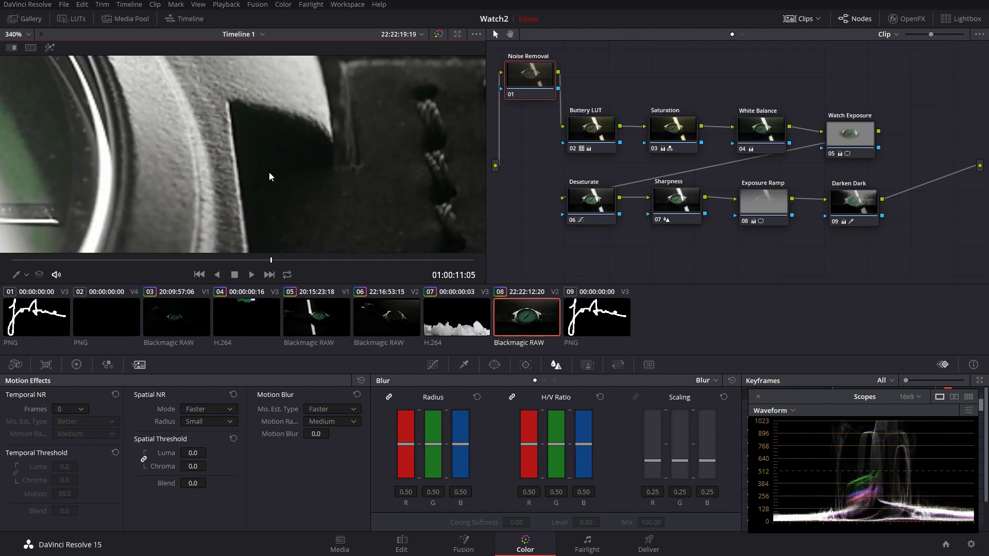
scroll(281, 170, down, 6)
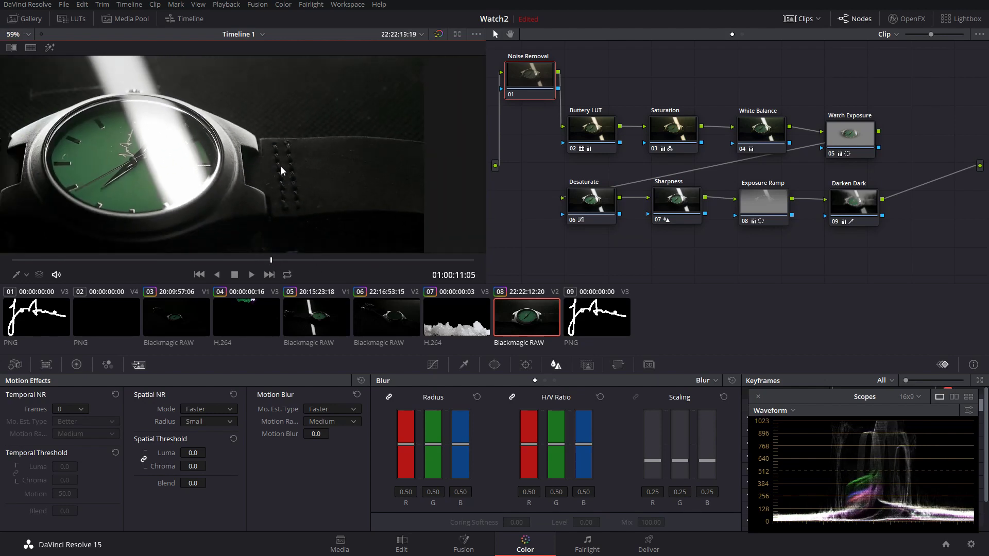
scroll(178, 168, down, 2)
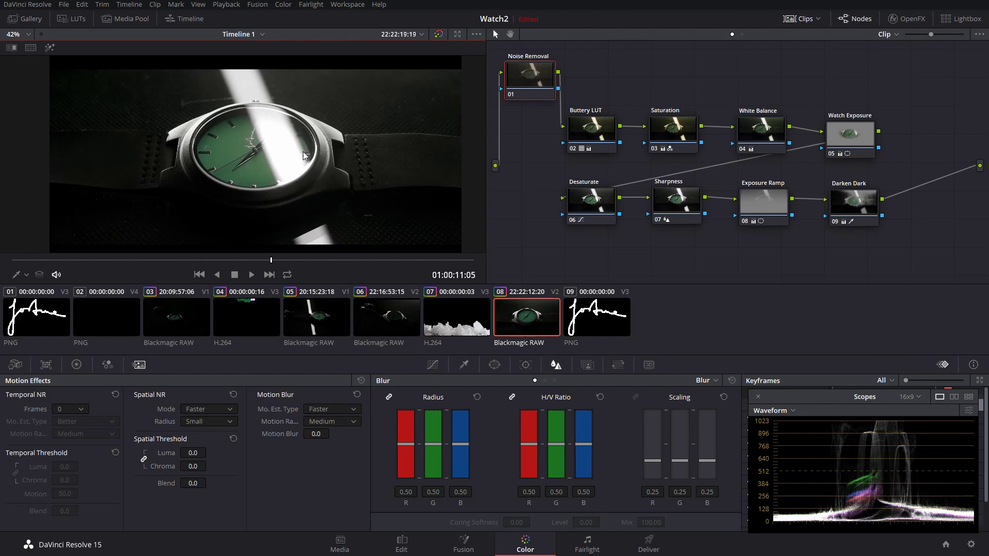
scroll(305, 153, down, 1)
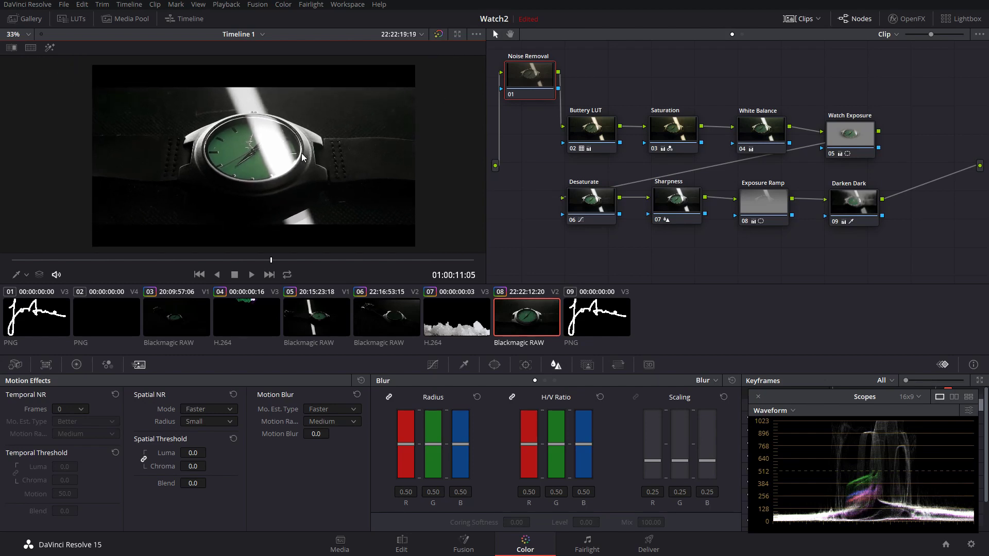
scroll(303, 157, up, 1)
Disable the Buttery LUT node to see the image without its look.
click(581, 128)
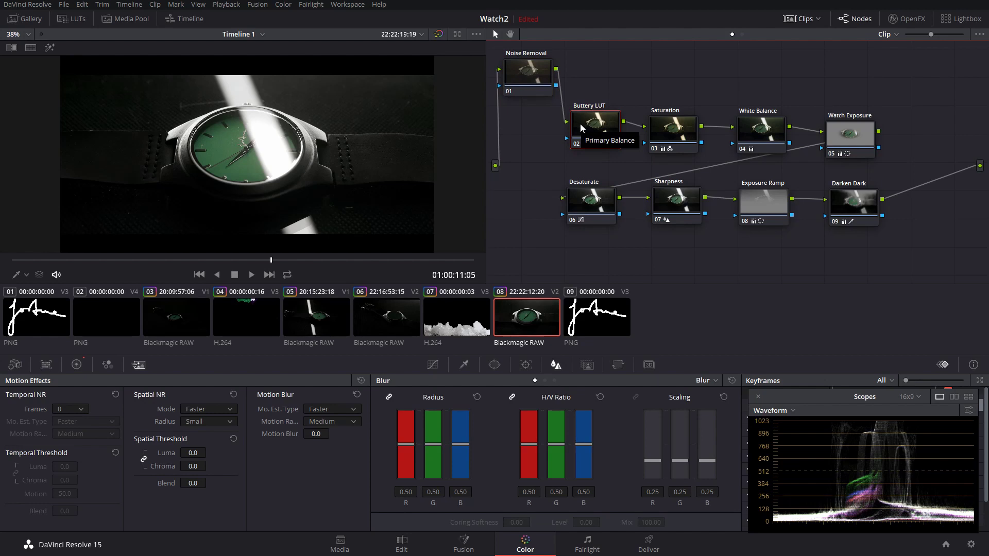
right_click(591, 124)
click(588, 125)
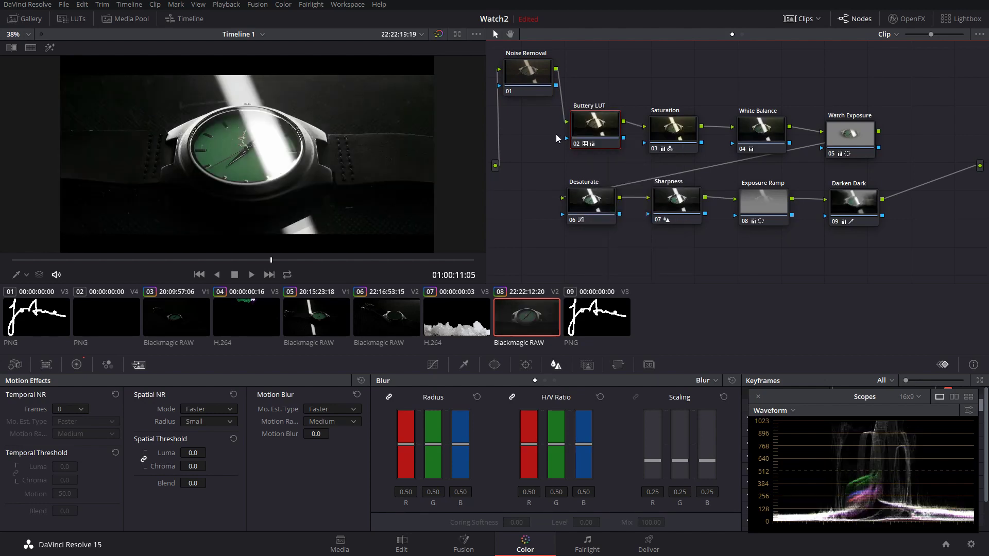
key(ctrl+d)
Disable the Exposure Ramp, Sharpness and Desaturate nodes.
click(672, 134)
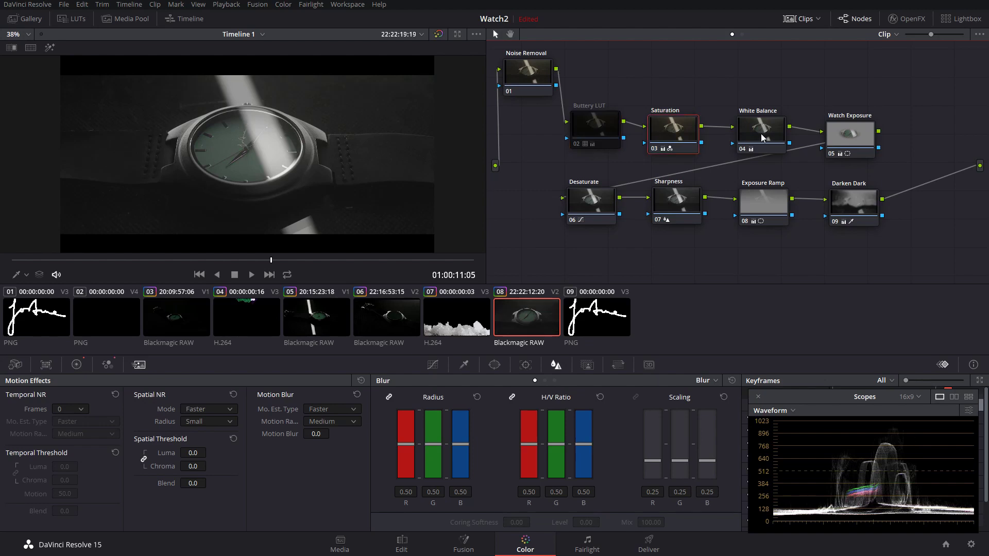
ctrl+click(849, 136)
key(ctrl+d)
ctrl+click(860, 210)
key(ctrl+d)
click(777, 210)
key(ctrl+d)
click(669, 211)
key(ctrl+d)
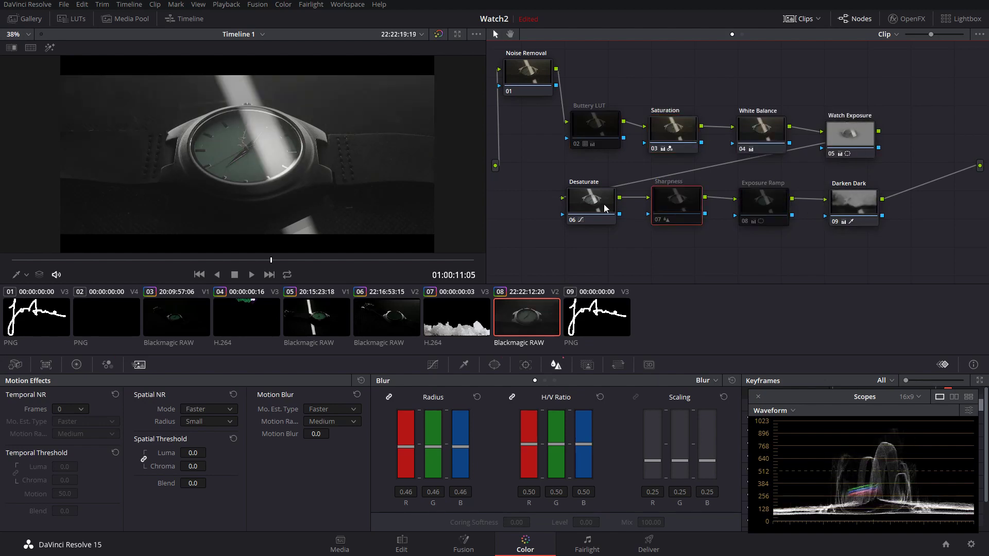
click(604, 204)
Compare the watch image with the Buttery LUT node switched on and off, and leave the node enabled.
key(ctrl+d)
click(611, 142)
key(ctrl+d)
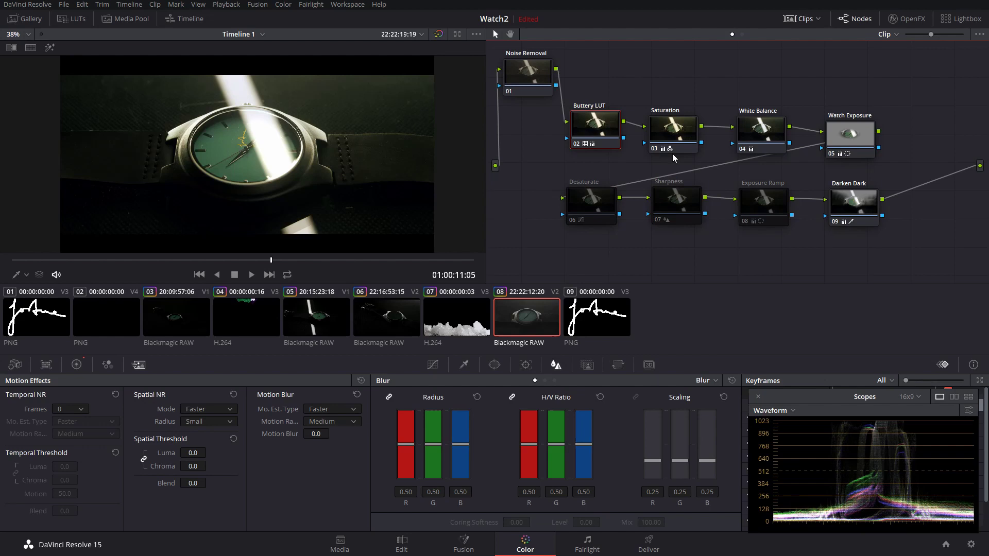
key(ctrl+d)
scroll(187, 153, up, 3)
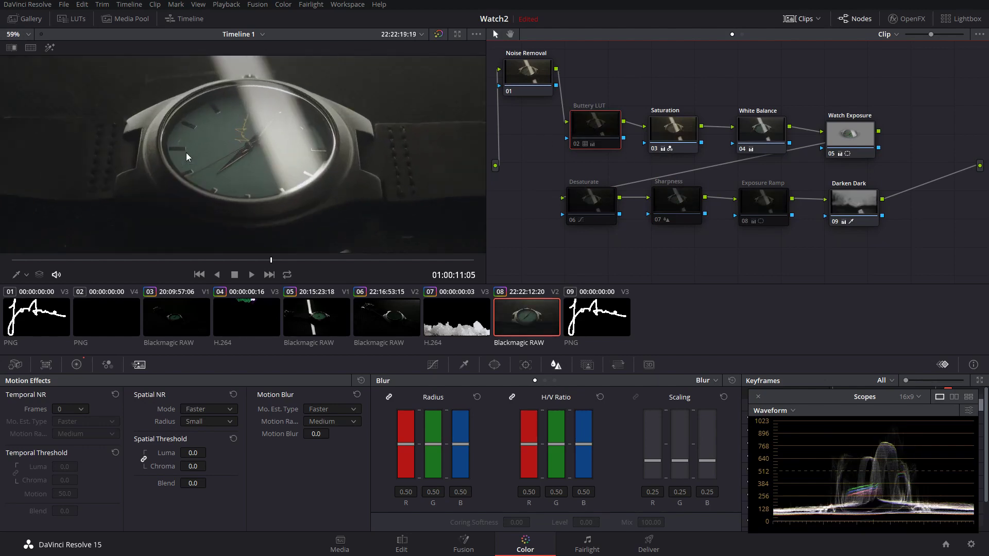
scroll(211, 132, down, 2)
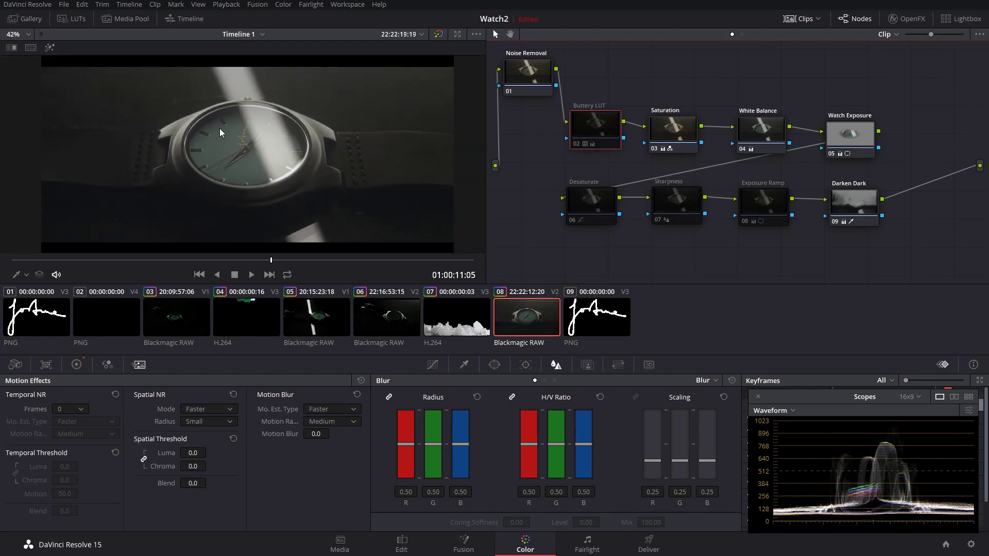
scroll(289, 170, down, 1)
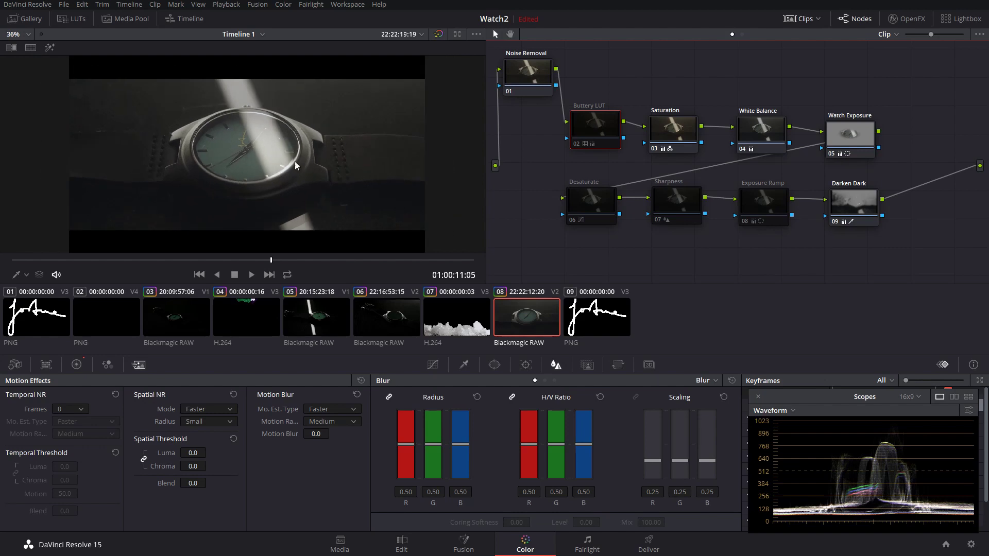
key(ctrl+d)
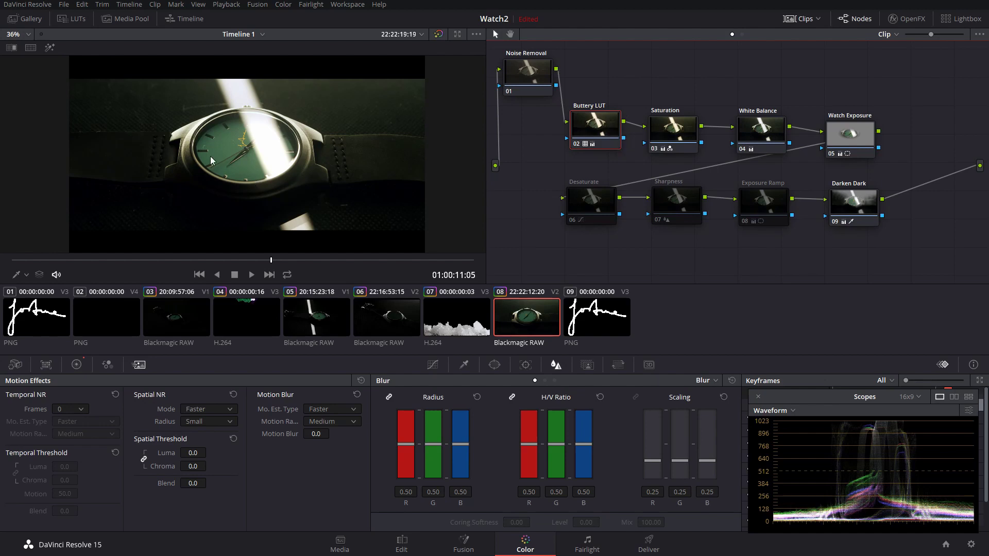
Try the Blackmagic 4.6K Film to Rec709 v3 3D LUT on the Buttery LUT node.
scroll(211, 156, up, 5)
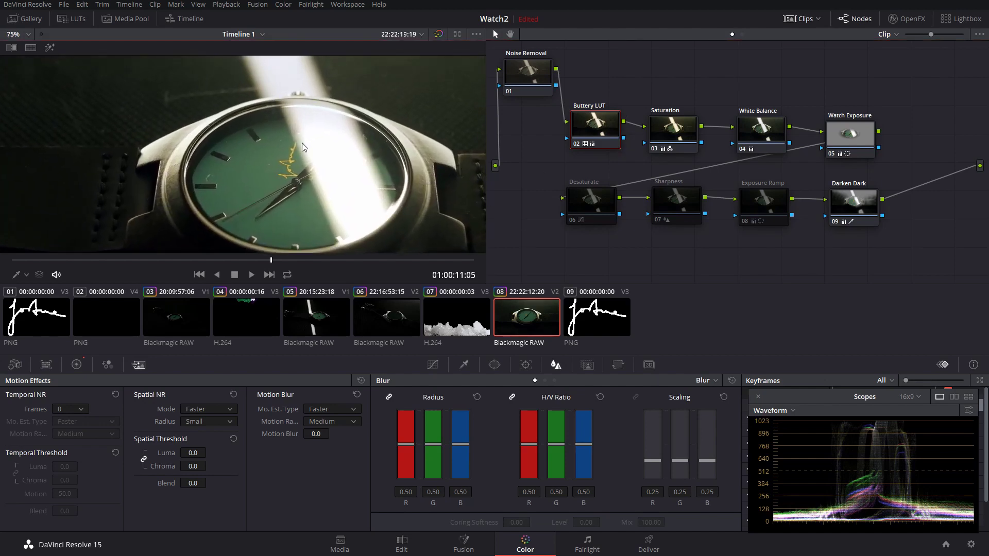
scroll(322, 119, down, 3)
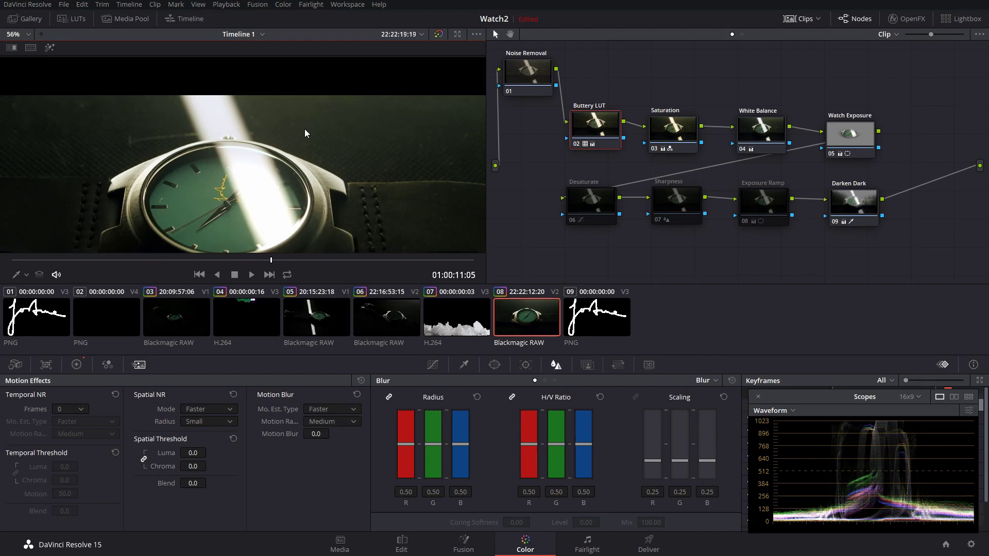
scroll(304, 134, down, 3)
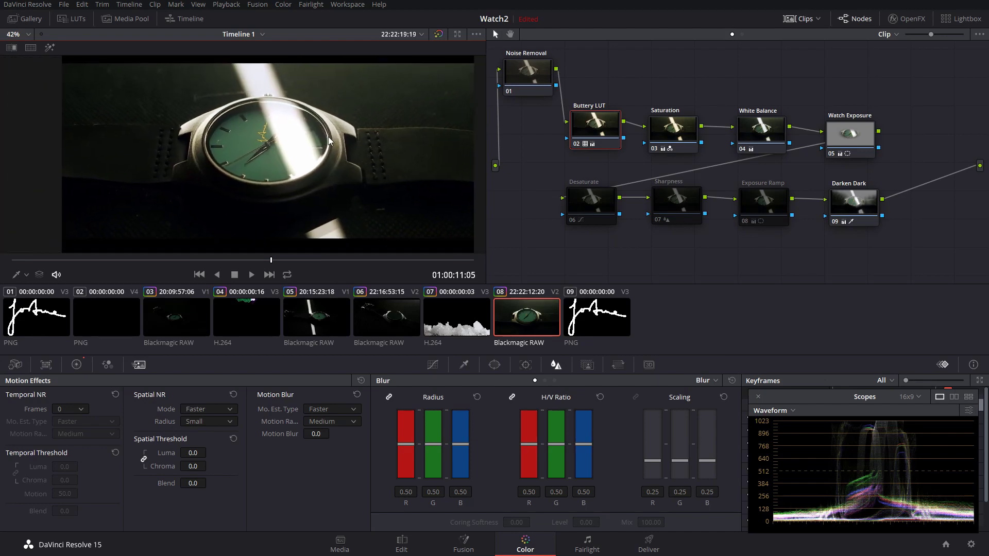
drag(328, 137, 325, 140)
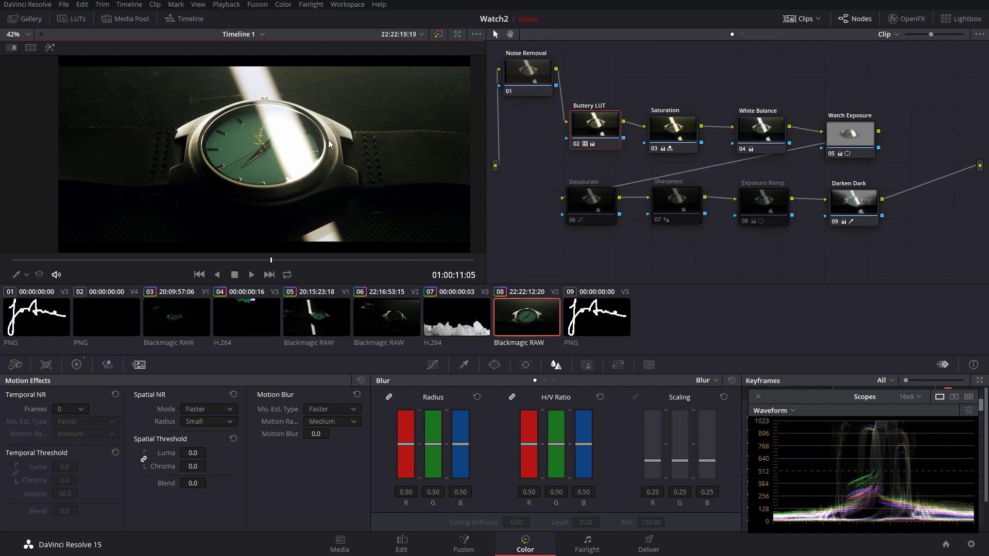
right_click(592, 120)
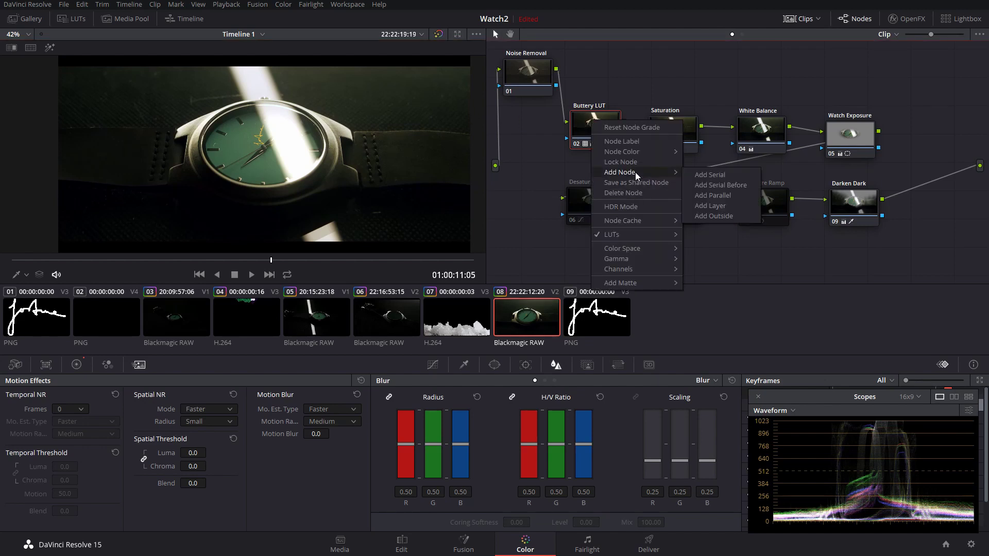
mouse_move(657, 235)
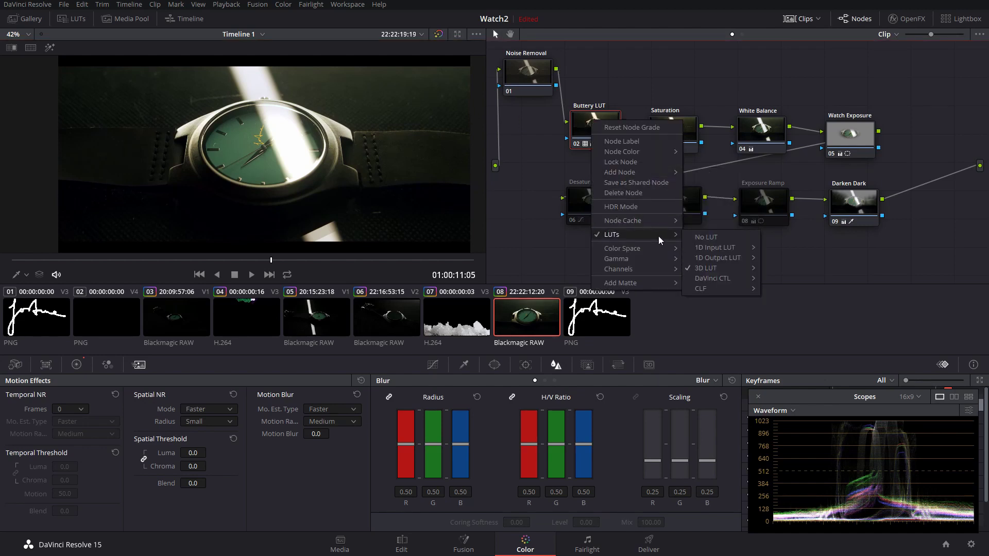
mouse_move(728, 268)
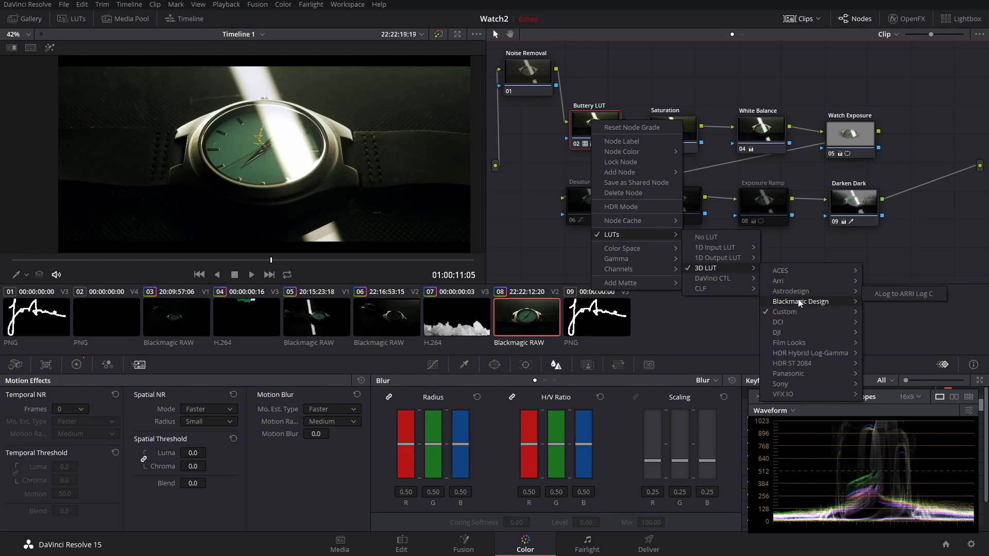
mouse_move(798, 301)
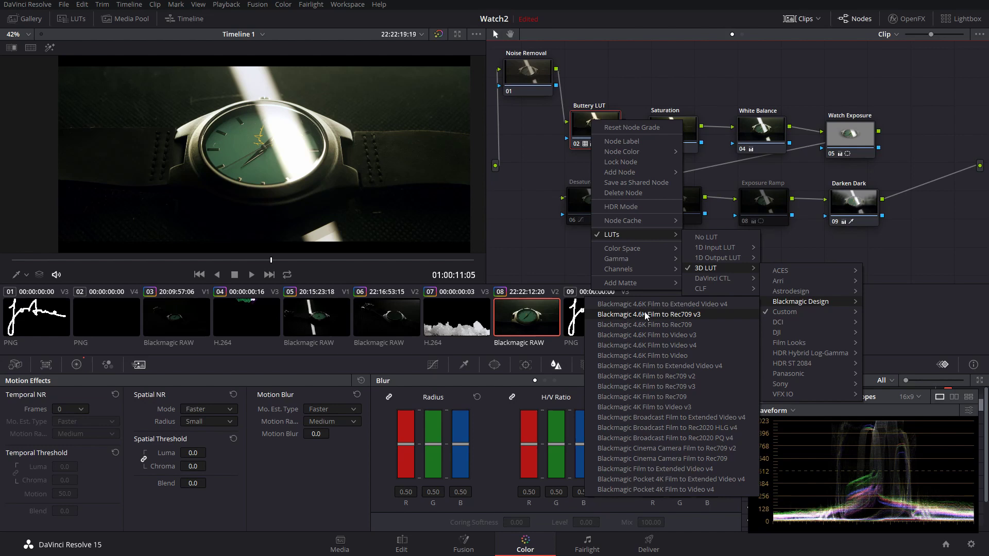
click(699, 315)
scroll(236, 122, up, 2)
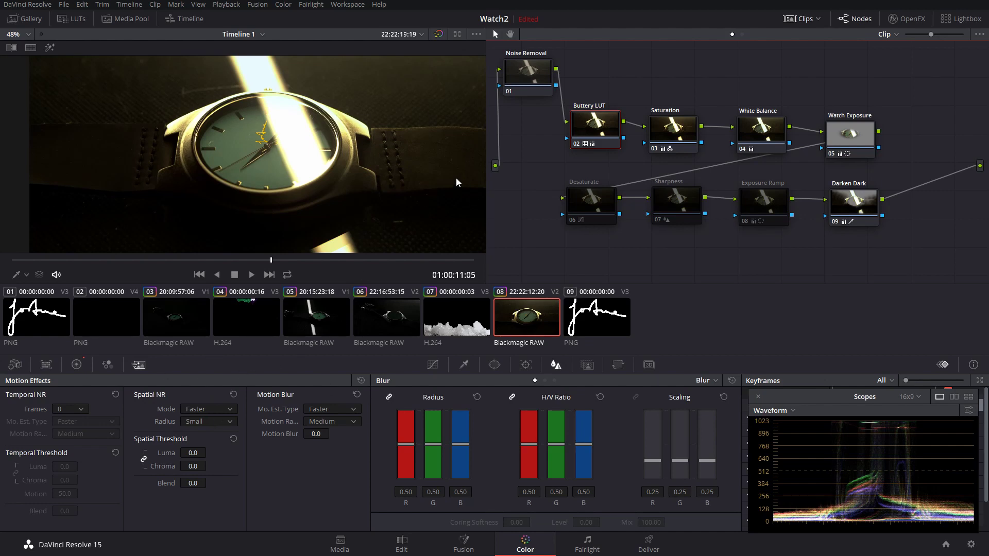
right_click(586, 127)
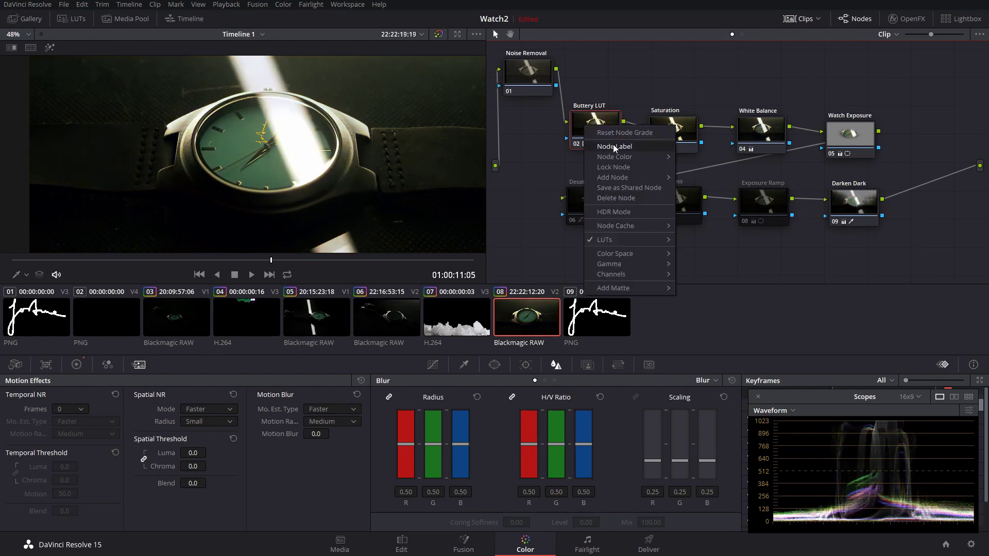
click(615, 98)
Select the Saturation node and review its primary color wheels alongside the watch image.
click(683, 121)
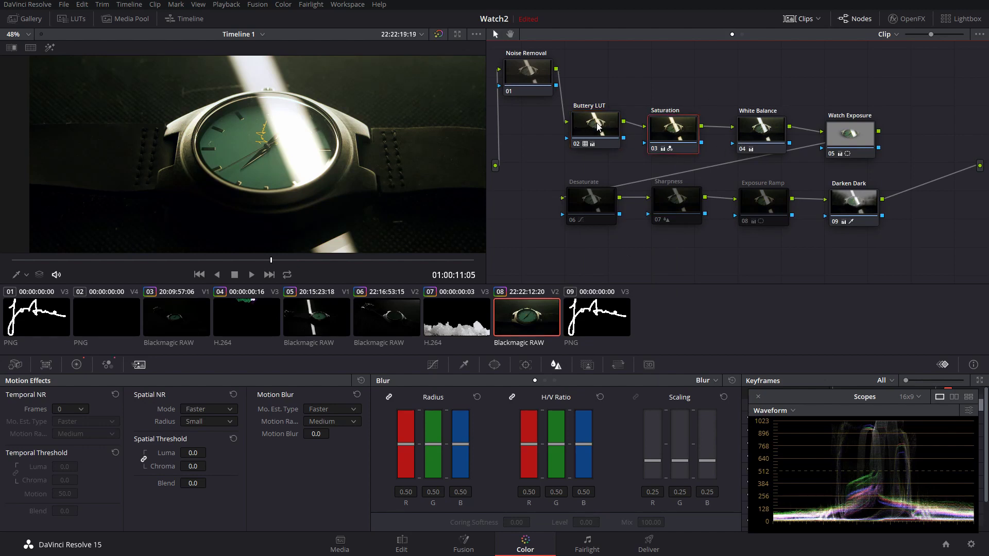
click(76, 364)
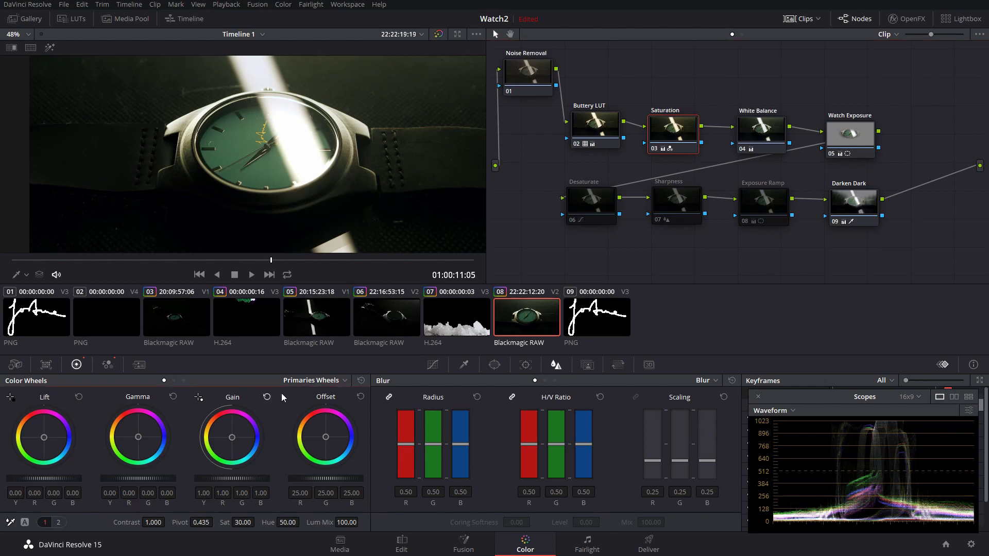
drag(687, 140, 687, 137)
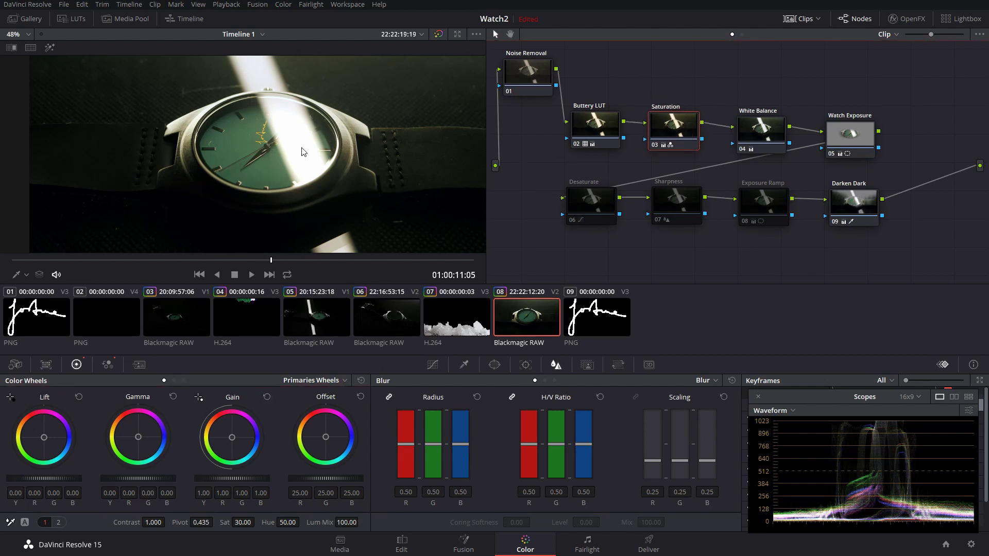
scroll(299, 145, down, 2)
scroll(295, 141, up, 1)
drag(327, 152, 313, 143)
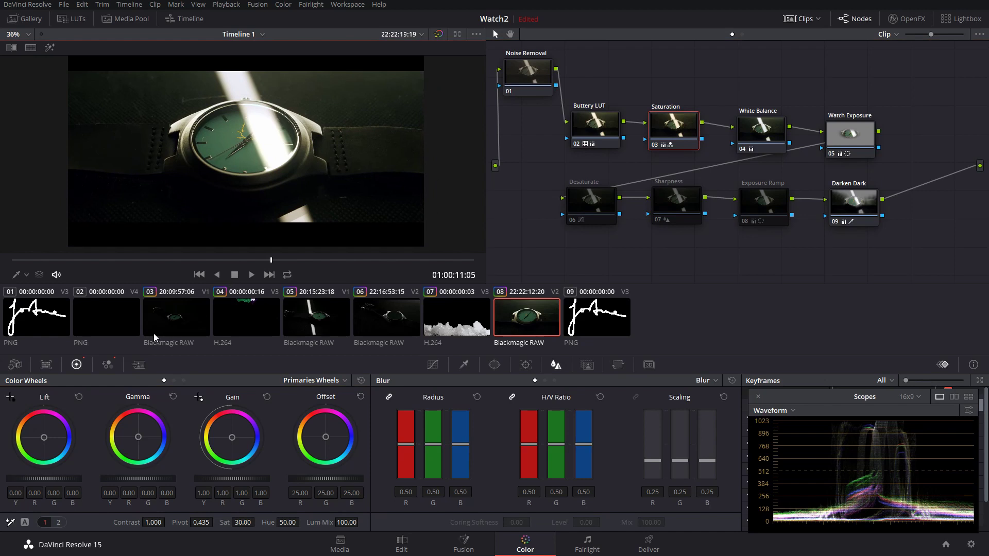
Try lowering the RGB Mixer outputs on the Saturation node to red 0.85, green 0.64 and blue 0.59.
click(107, 364)
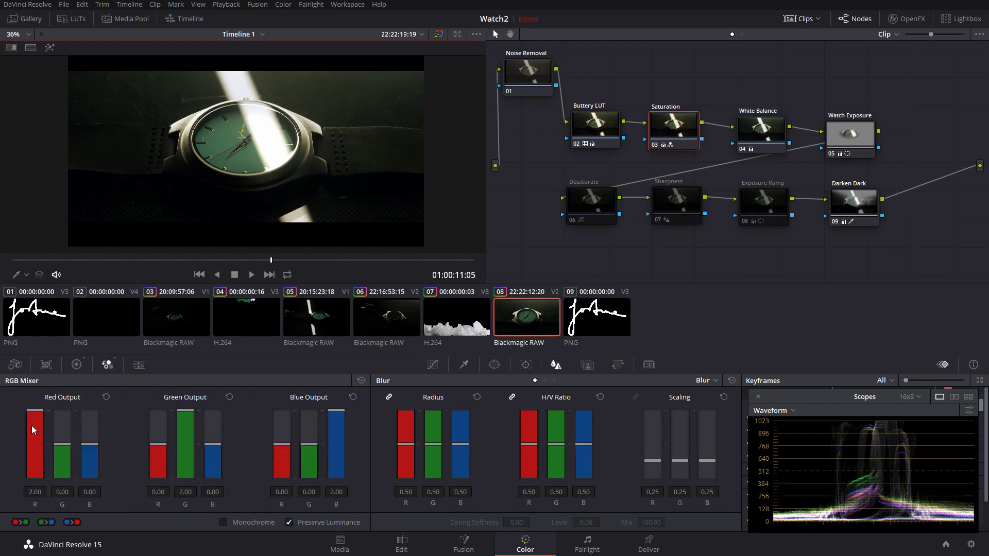
drag(35, 419, 35, 431)
drag(180, 444, 184, 440)
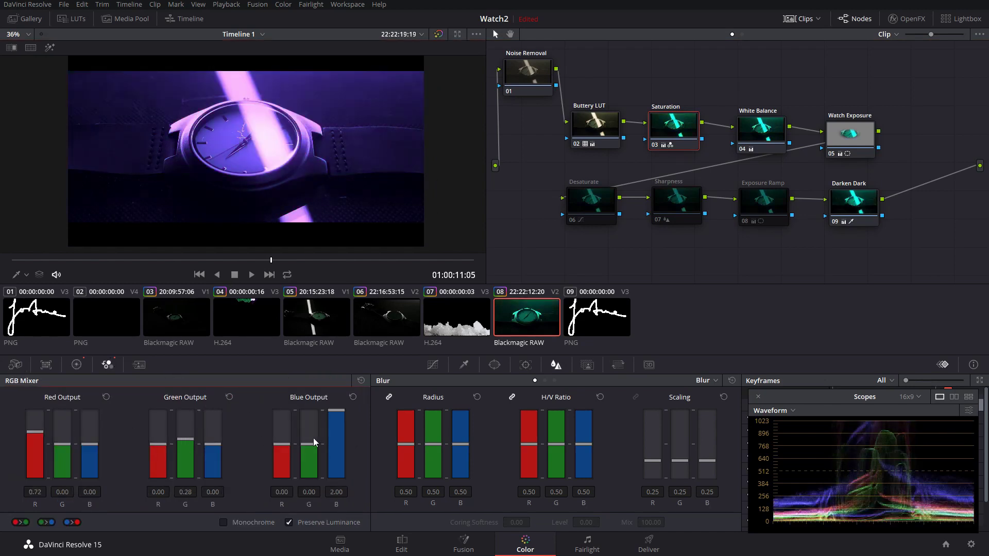
drag(336, 412, 332, 433)
drag(191, 440, 190, 433)
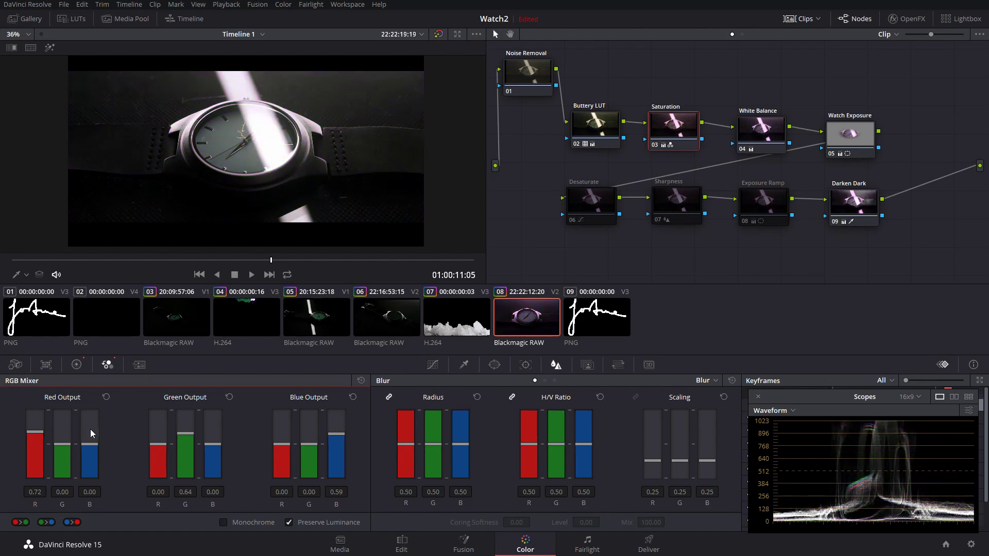
drag(34, 431, 35, 422)
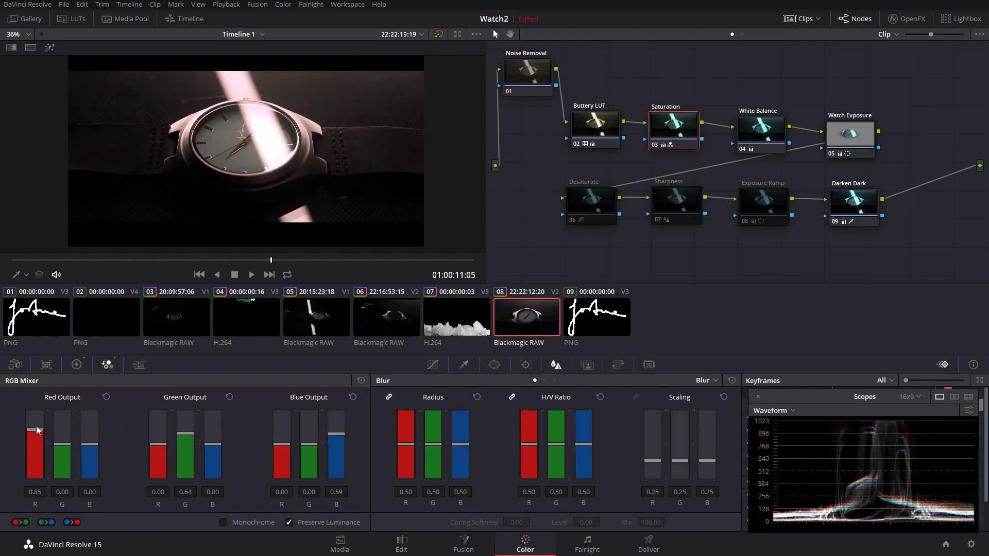
click(229, 397)
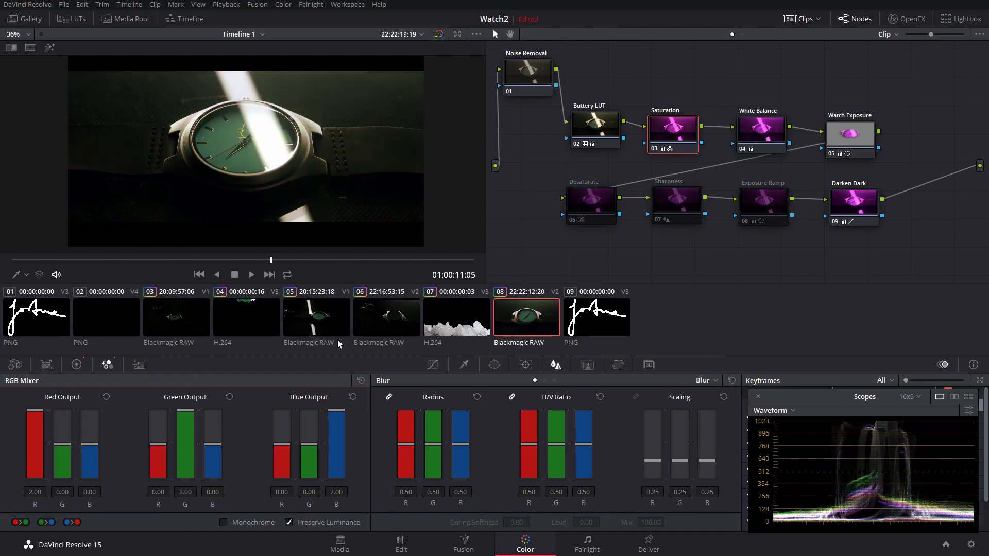
Try a saturation of 50 on the Saturation node, inspect the watch up close, and undo the change.
click(77, 364)
click(242, 523)
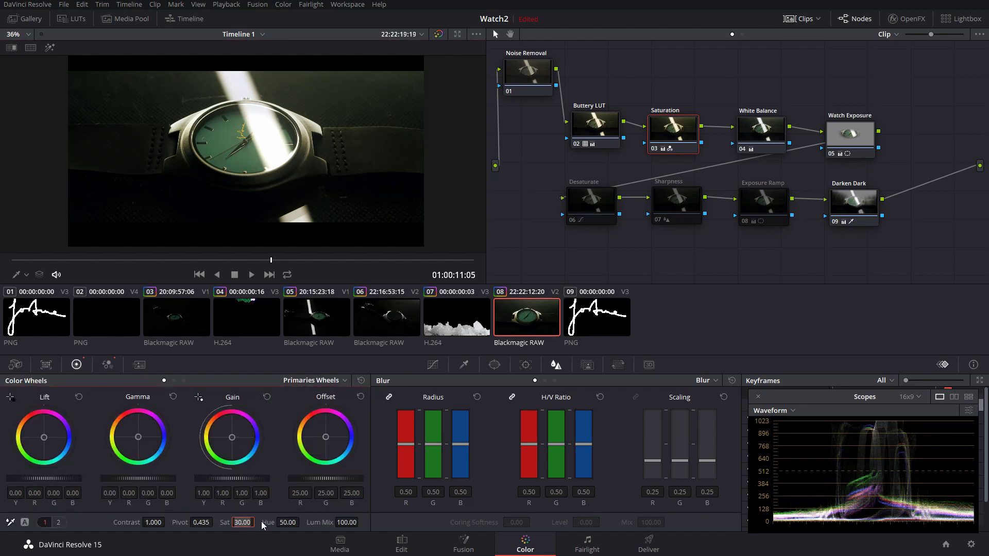
text(50)
key(Return)
scroll(217, 105, up, 3)
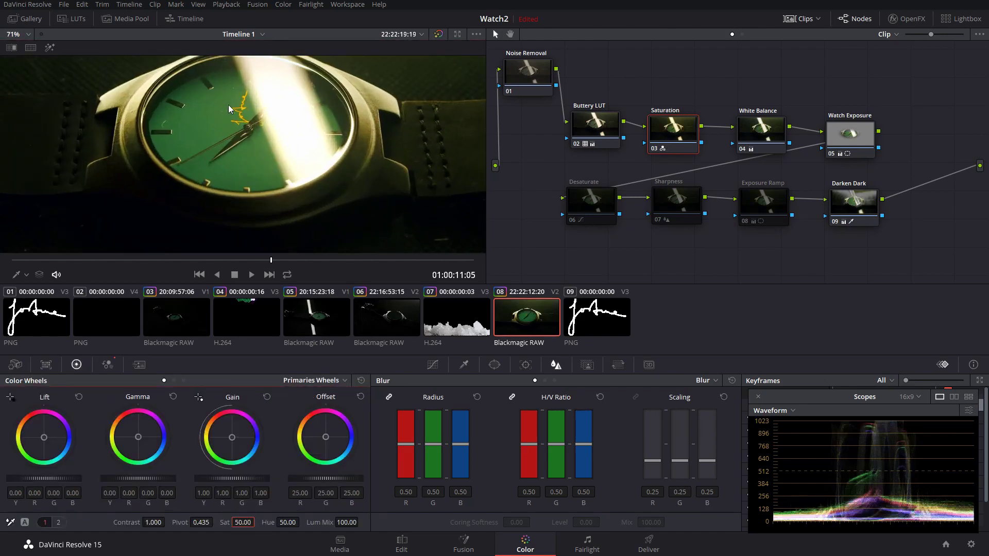
drag(228, 108, 286, 166)
scroll(382, 162, down, 3)
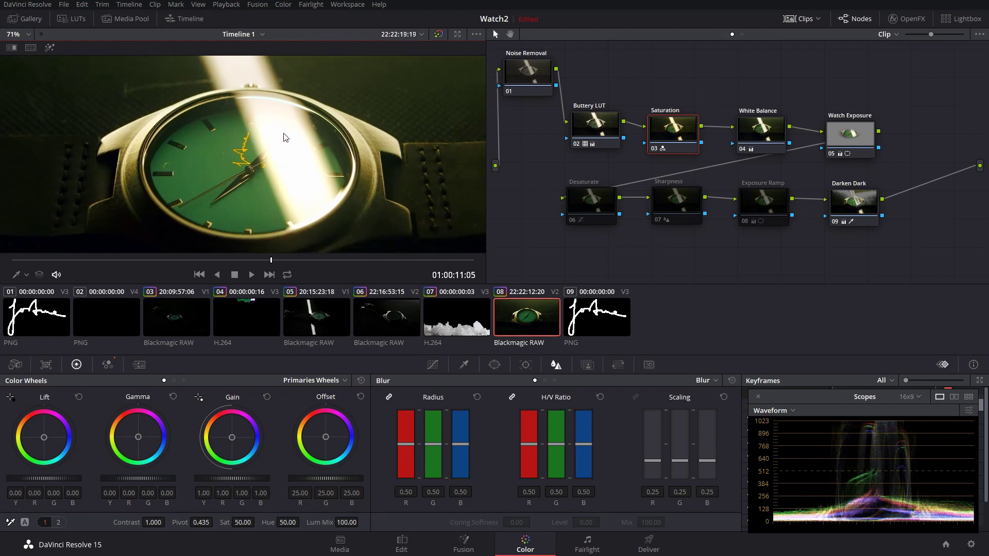
key(ctrl+z)
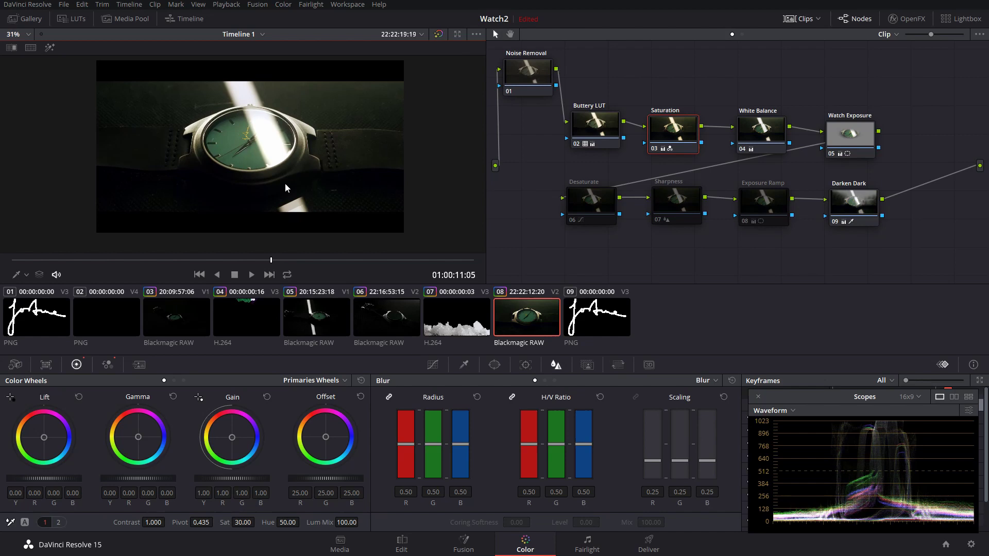
scroll(286, 184, up, 1)
scroll(302, 143, down, 2)
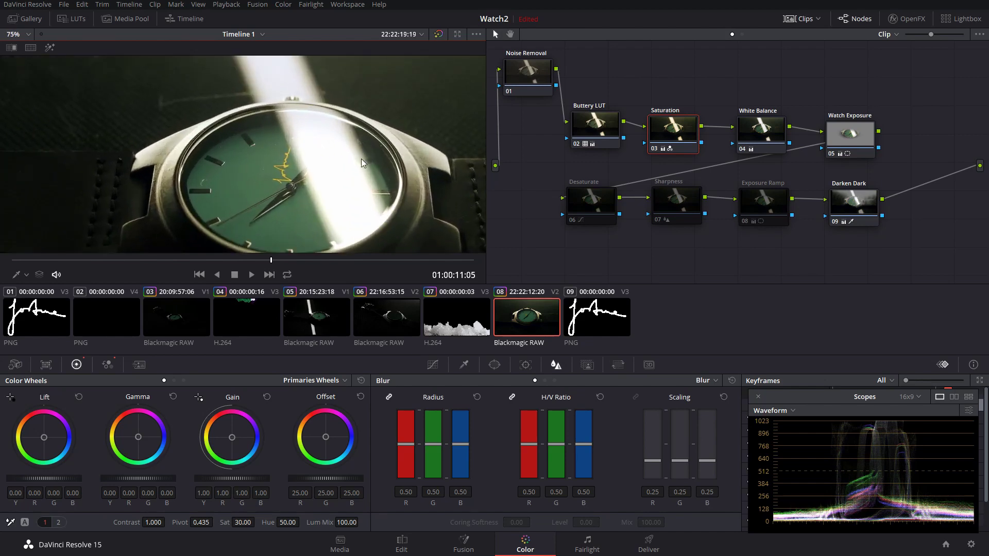
Compare the watch image with the White Balance node switched off and on, and leave the node enabled.
click(759, 130)
drag(760, 129, 757, 132)
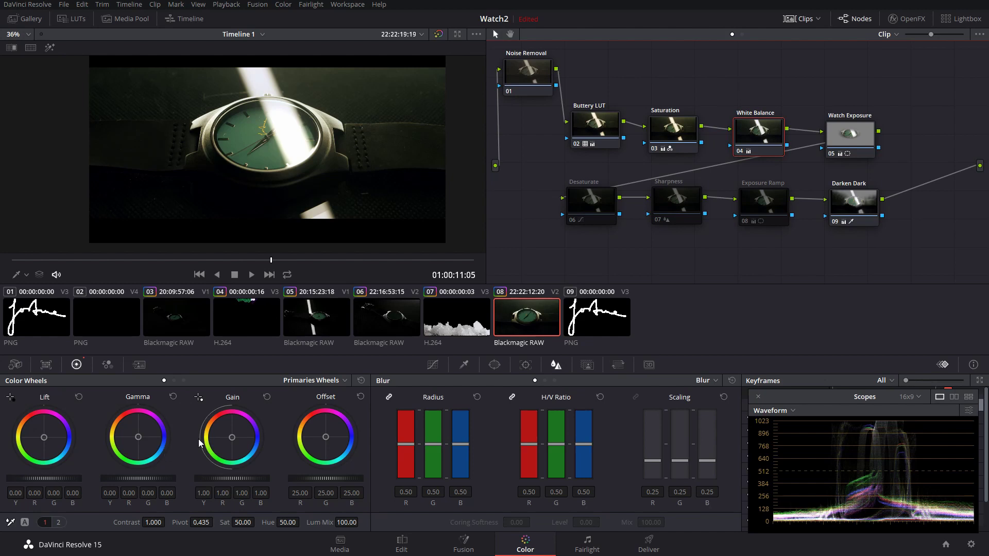
scroll(321, 146, up, 3)
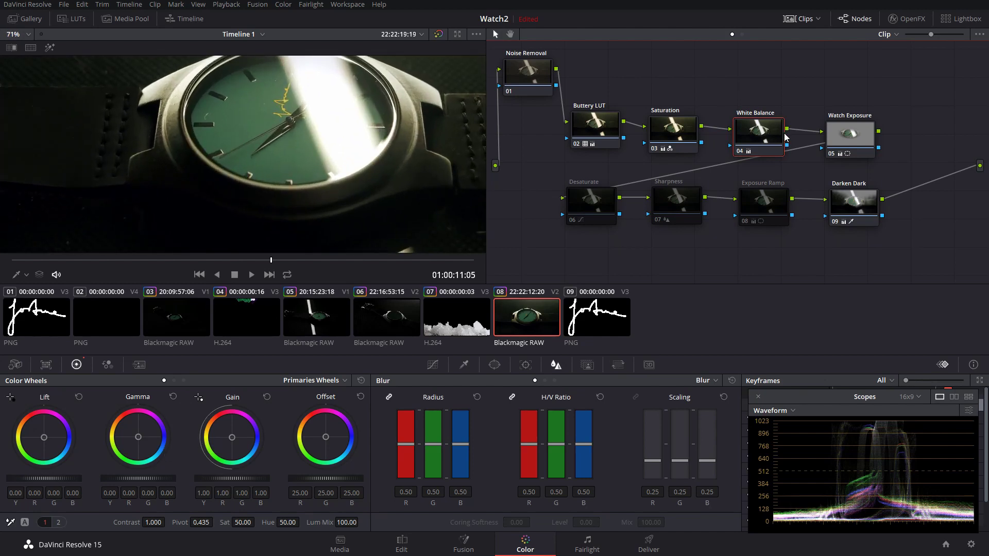
key(ctrl+d)
scroll(314, 123, down, 3)
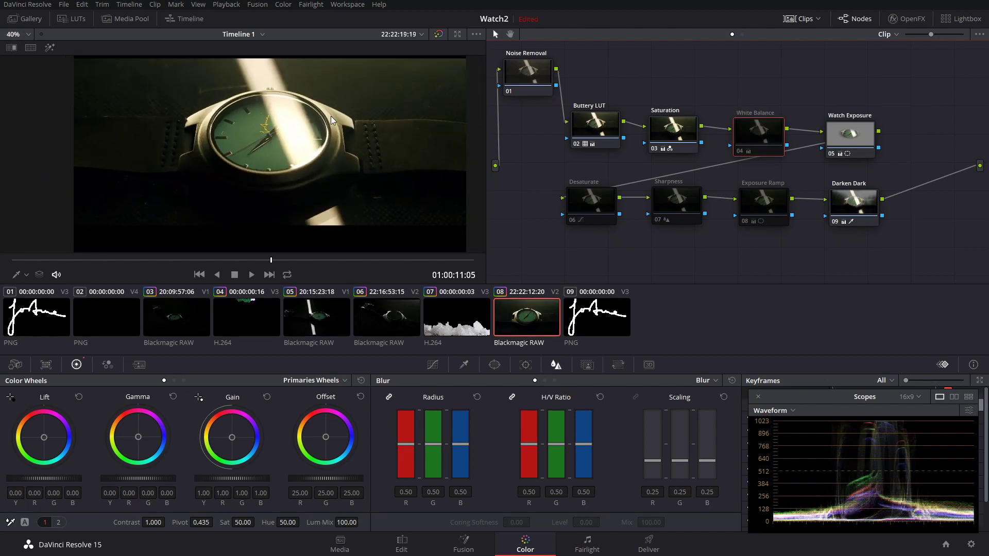
scroll(303, 190, up, 5)
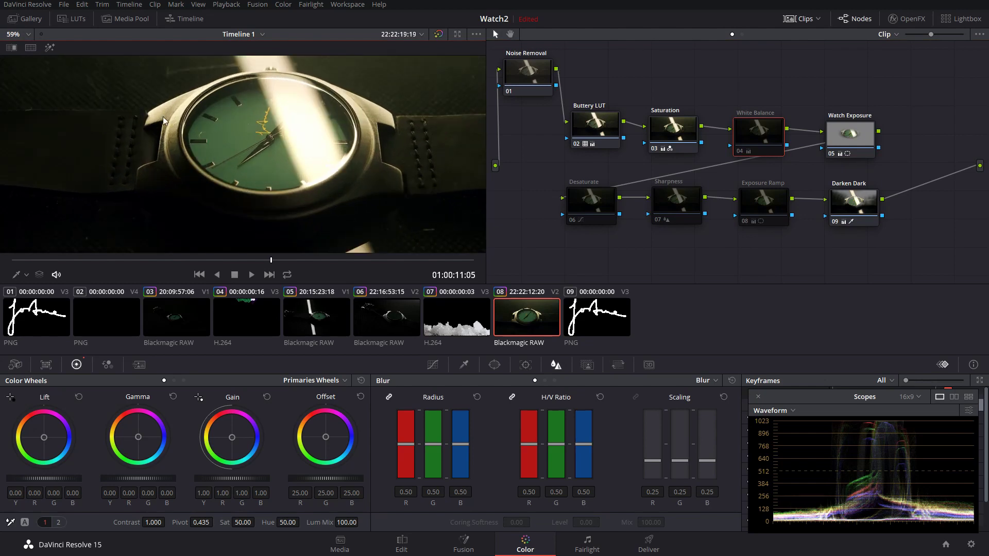
scroll(261, 125, down, 5)
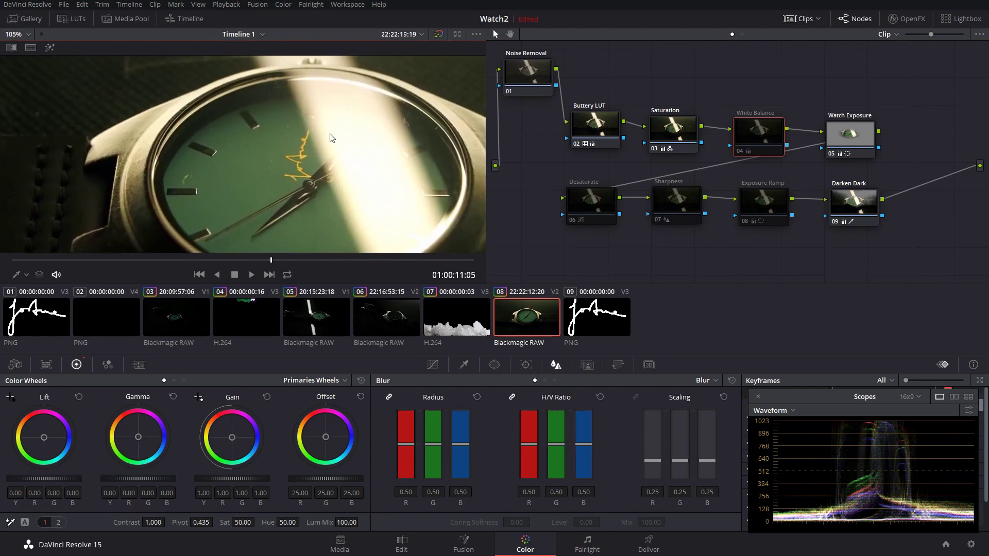
drag(254, 164, 267, 159)
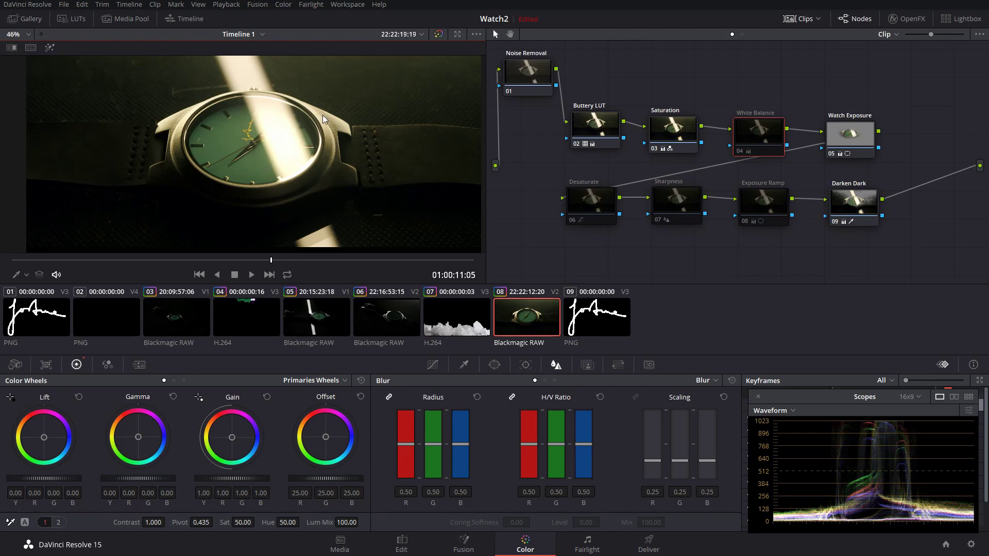
scroll(290, 127, up, 3)
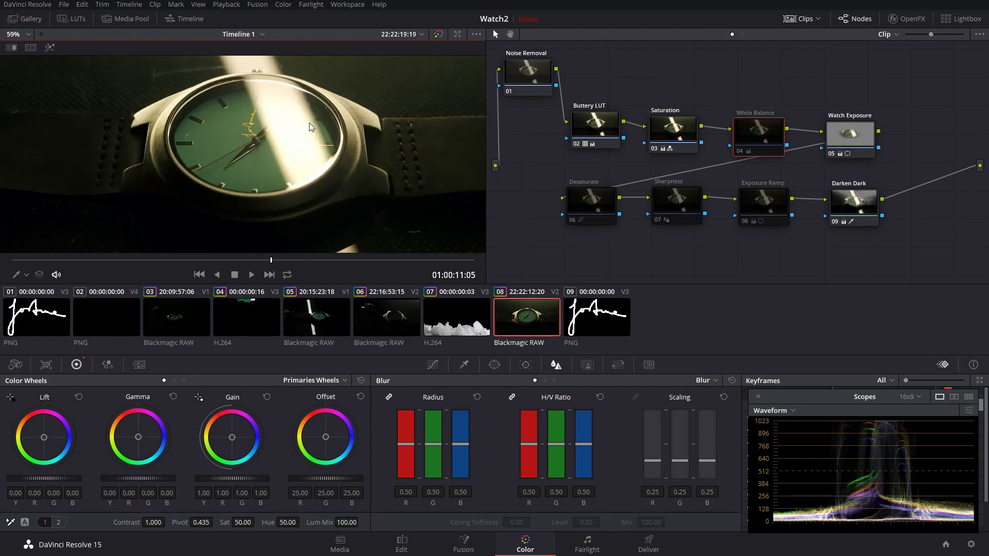
drag(288, 141, 283, 143)
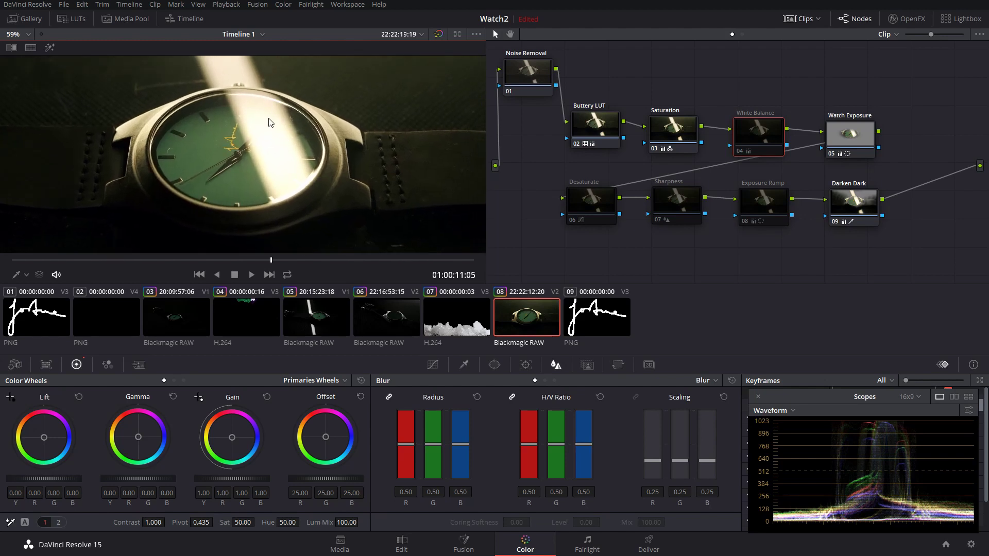
scroll(270, 129, down, 2)
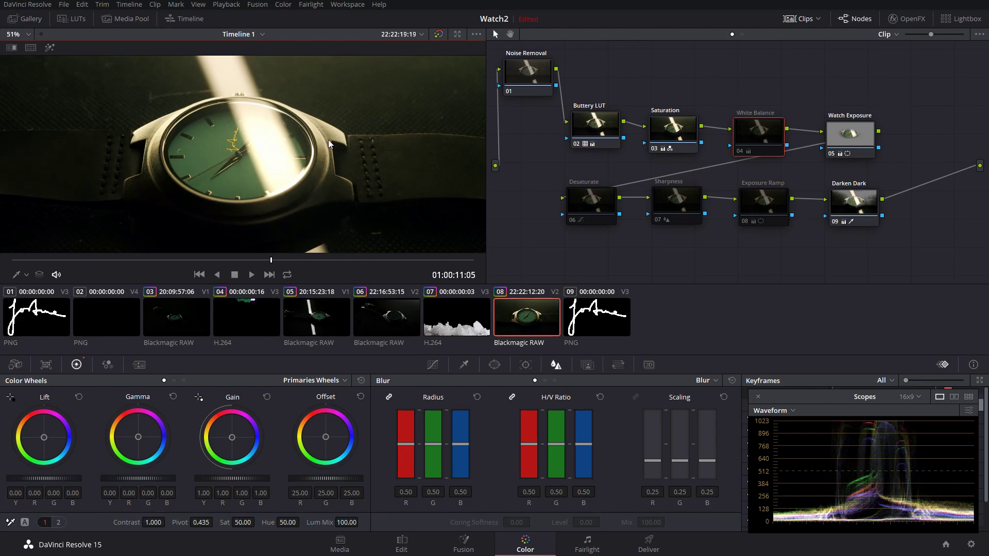
scroll(309, 149, down, 3)
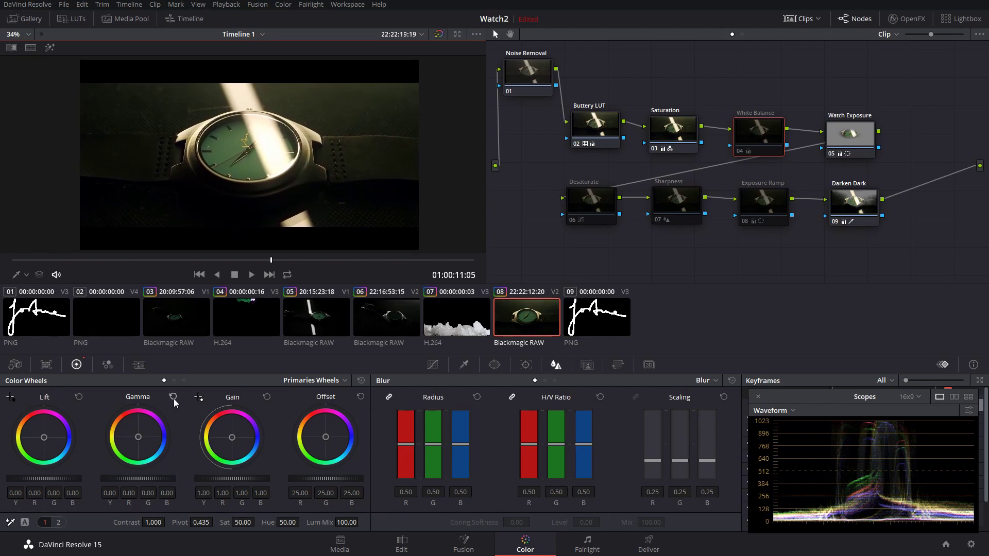
key(ctrl+d)
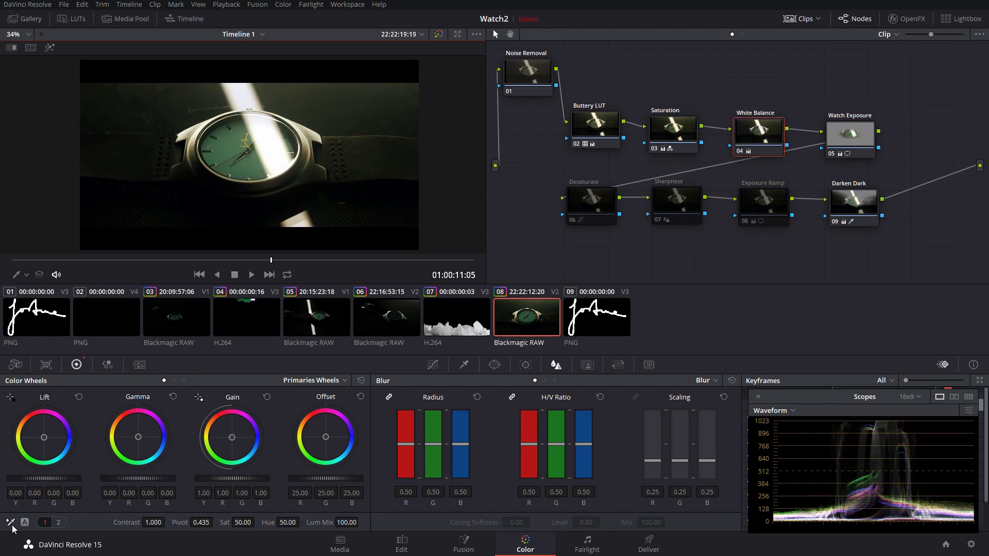
Reset the White Balance node's grade and sample the bright light streak across the watch as its new white reference.
right_click(762, 155)
click(803, 154)
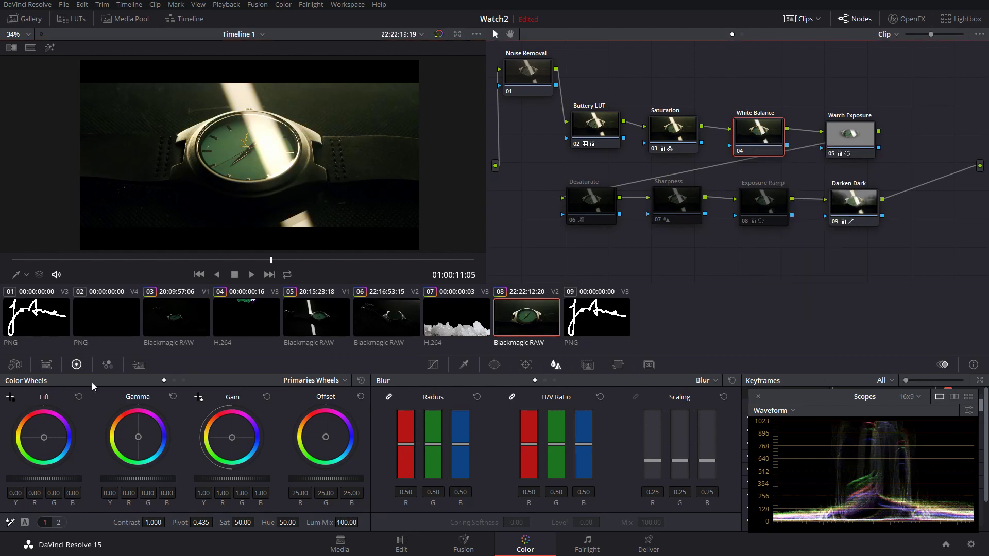
click(10, 523)
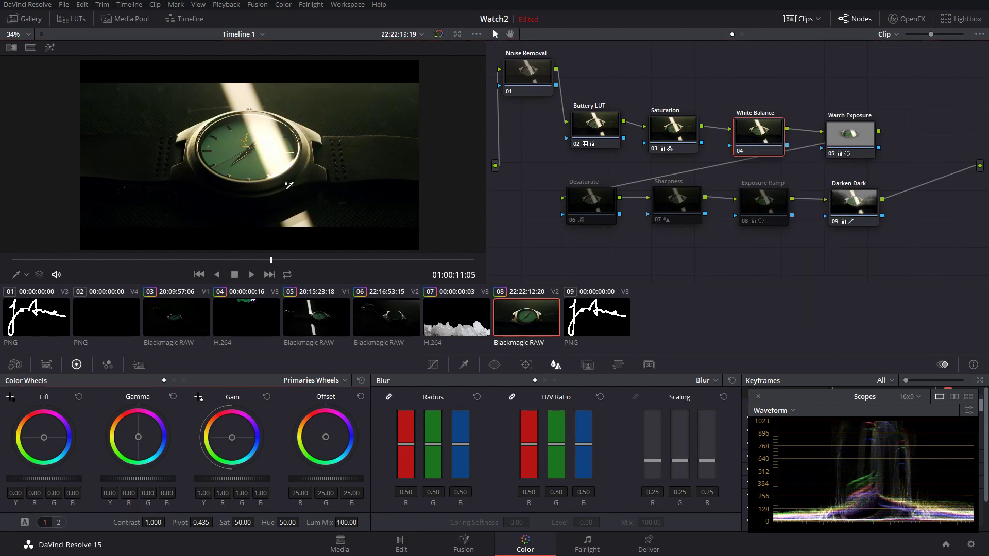
click(270, 135)
Examine the white-balanced image up close, covering the watch dial, the light streak and the crown.
scroll(247, 115, up, 4)
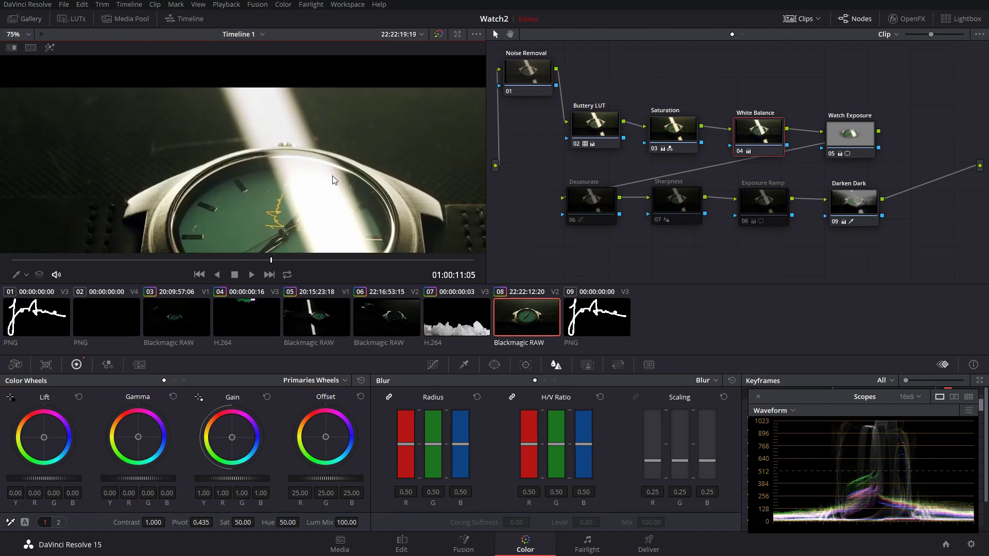
scroll(231, 206, up, 4)
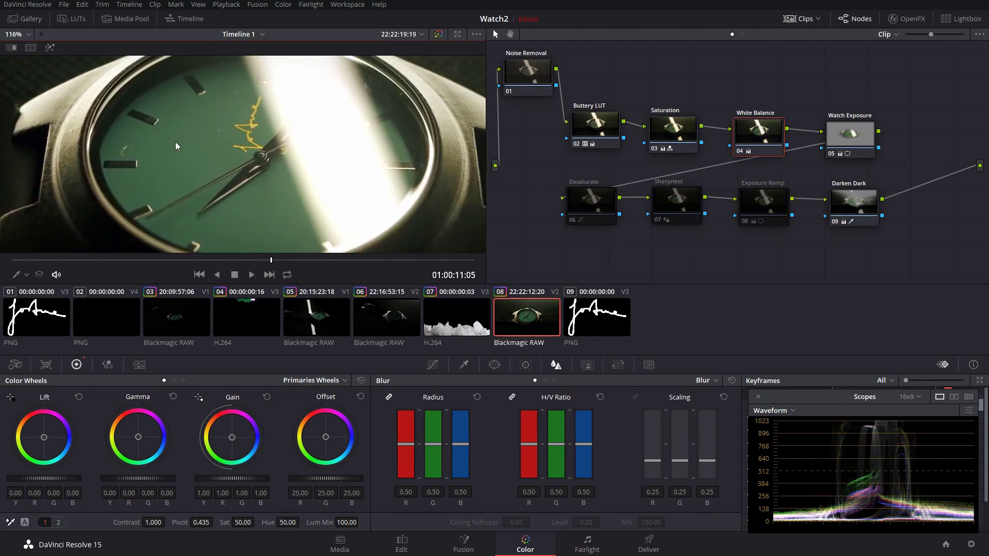
drag(181, 152, 202, 162)
drag(336, 165, 374, 165)
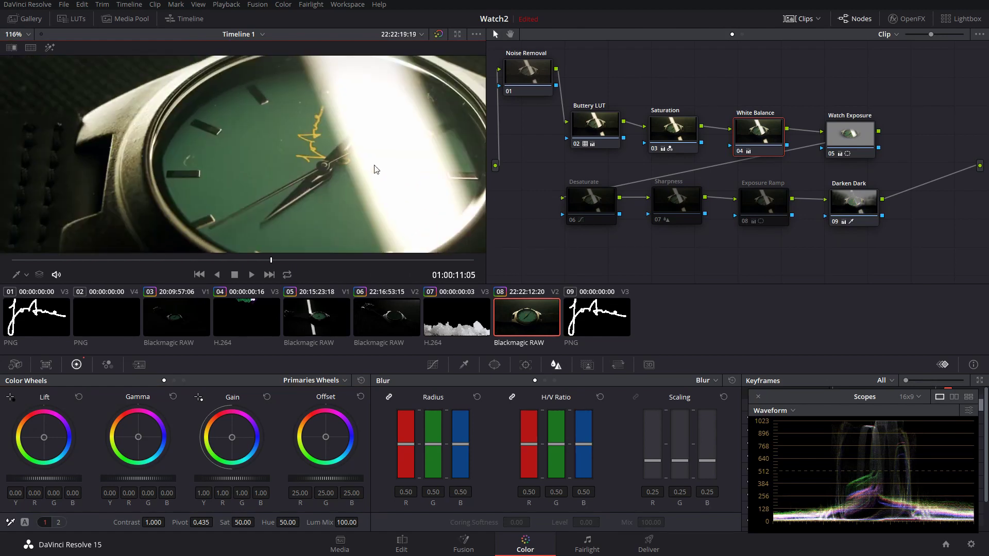
drag(345, 82, 366, 224)
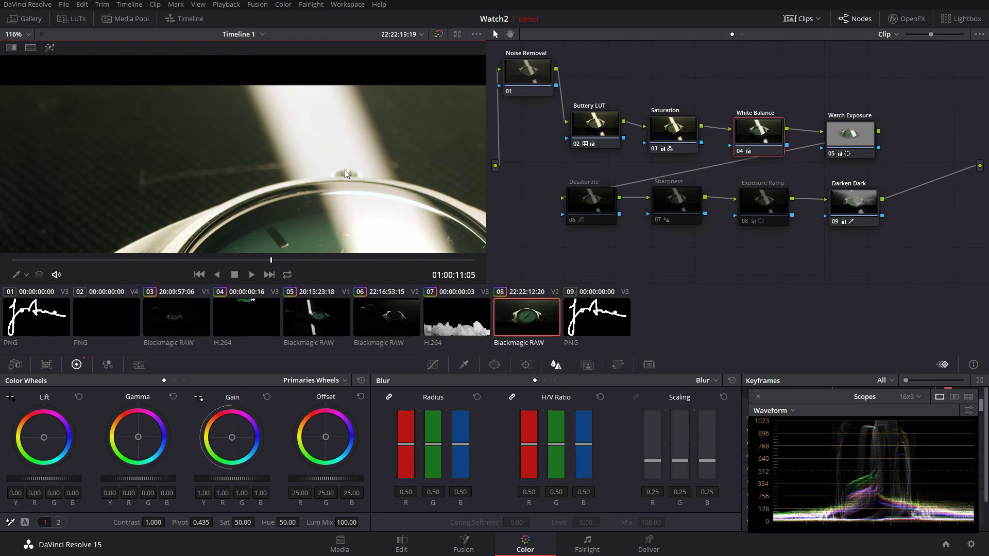
scroll(313, 97, down, 6)
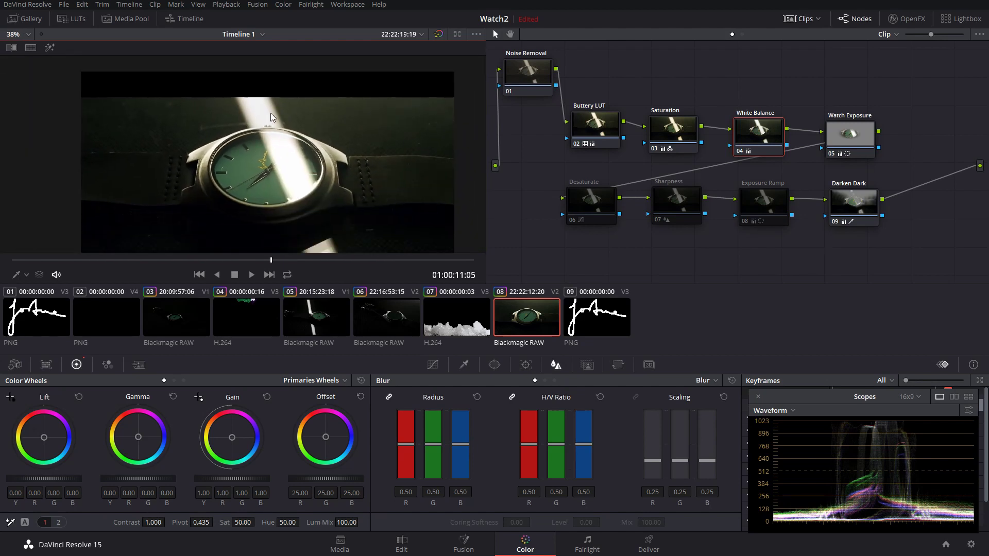
scroll(257, 106, down, 1)
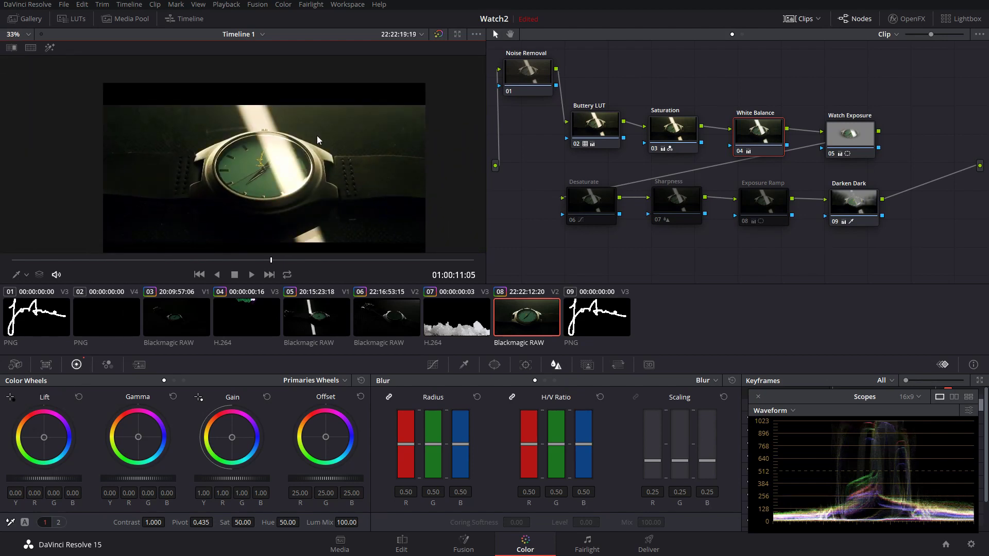
scroll(251, 132, up, 3)
scroll(248, 138, down, 2)
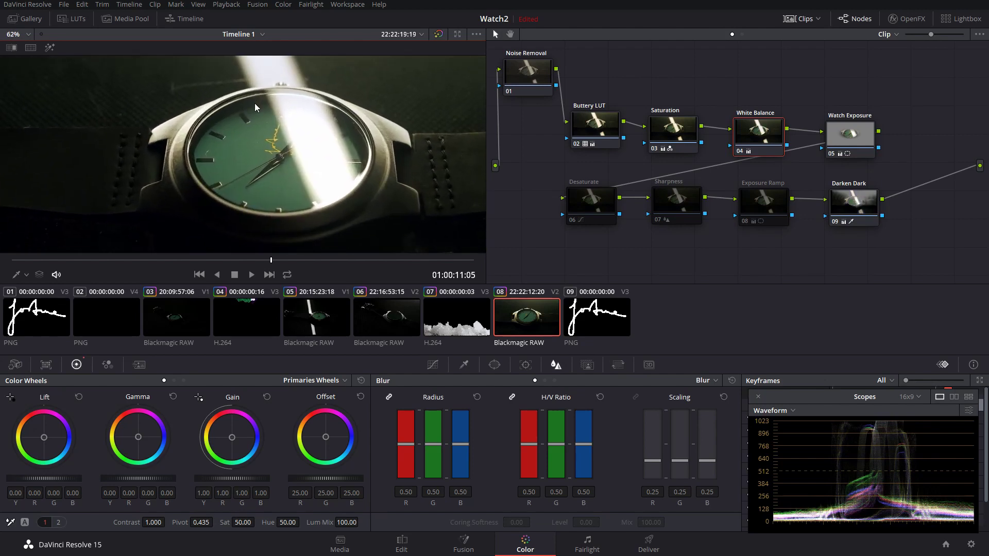
scroll(291, 128, down, 1)
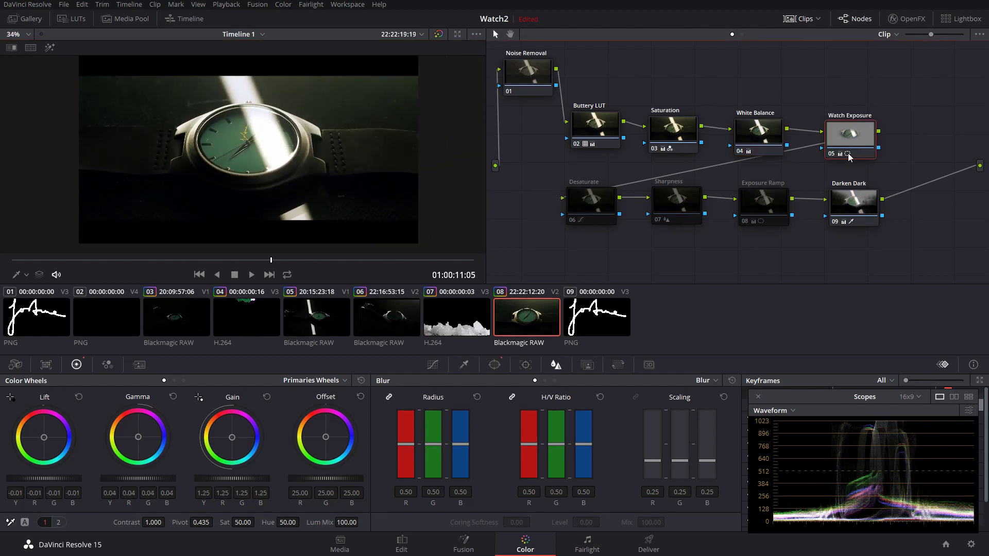
Compare the Watch Exposure node off and on, then review its circular window with the masked area highlighted.
click(850, 133)
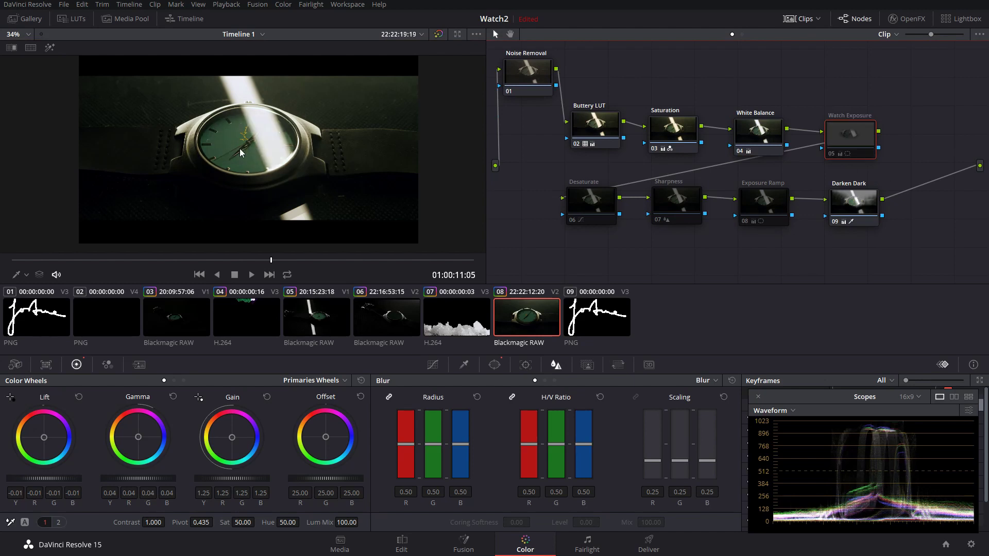
scroll(234, 139, up, 3)
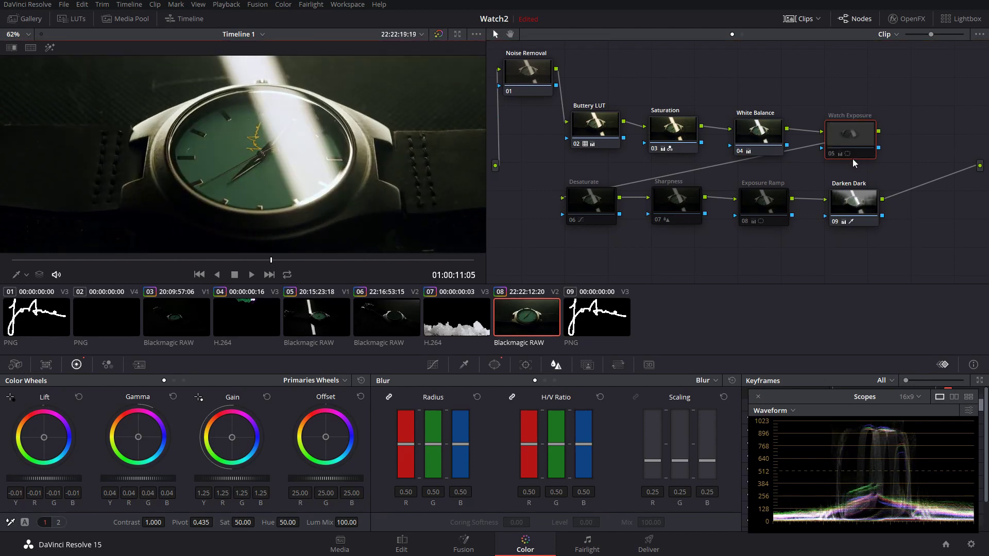
click(495, 366)
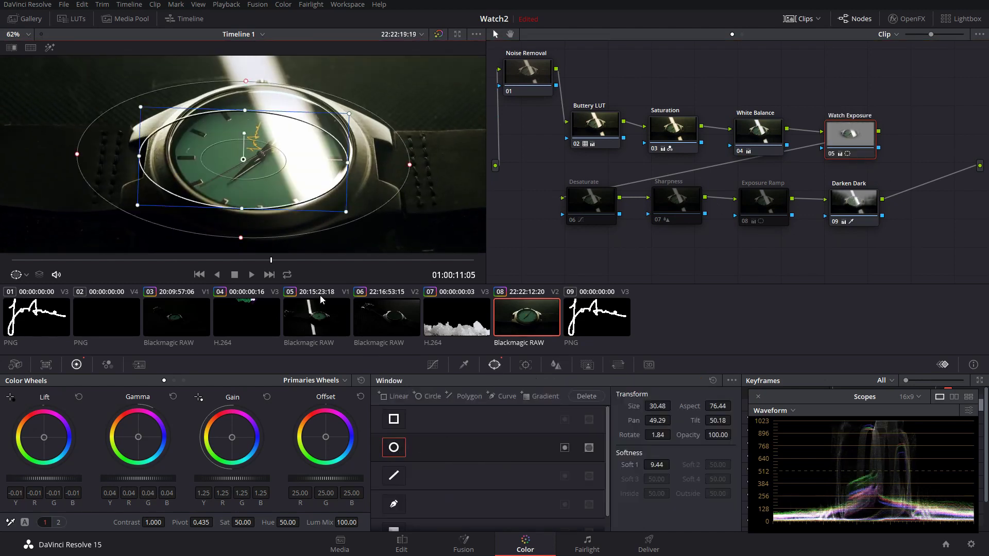
click(51, 48)
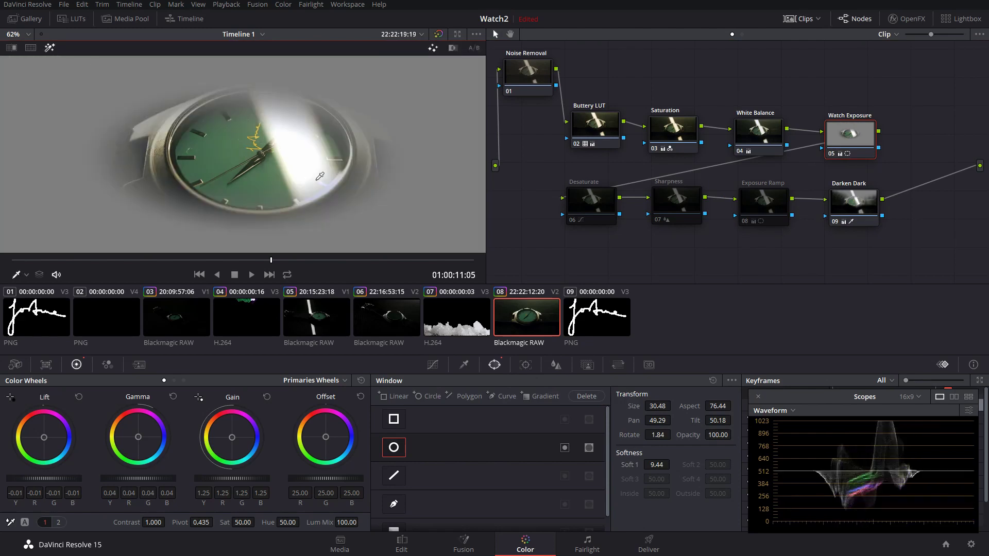
scroll(320, 177, down, 1)
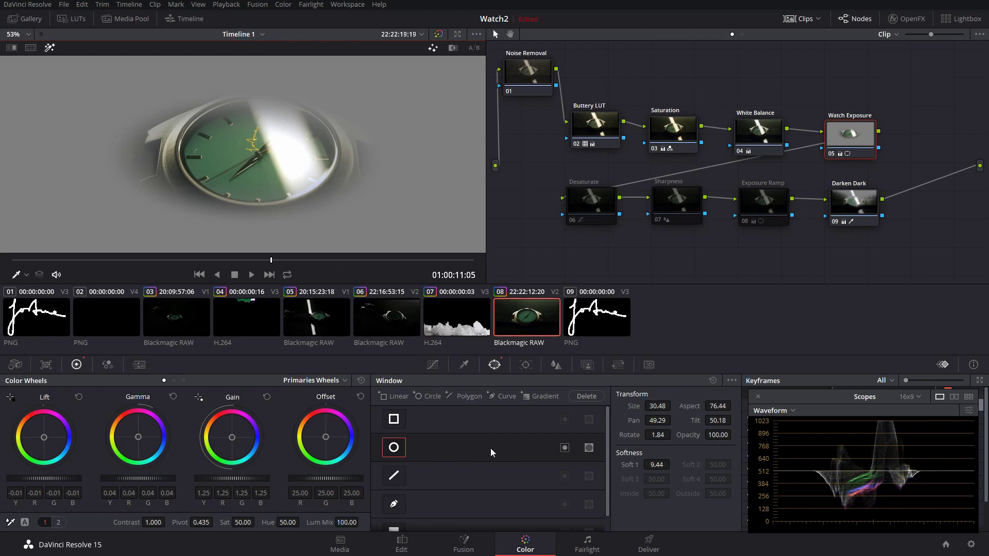
click(393, 448)
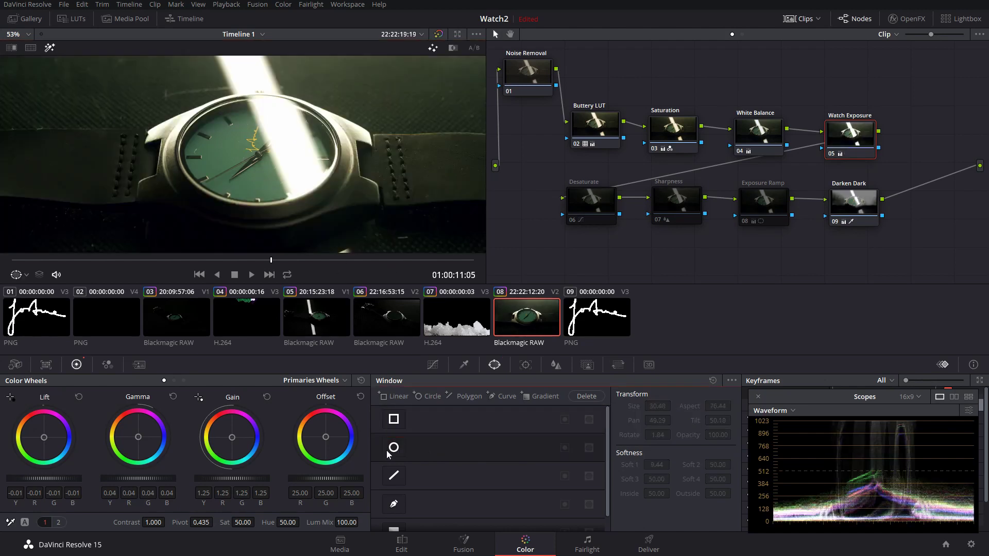
click(389, 452)
Refit the circular window around the watch face to size 37.40, aspect 71.10, pan 50.00, tilt 50.58 and softness 6.43, and turn off the highlight.
drag(276, 170, 293, 163)
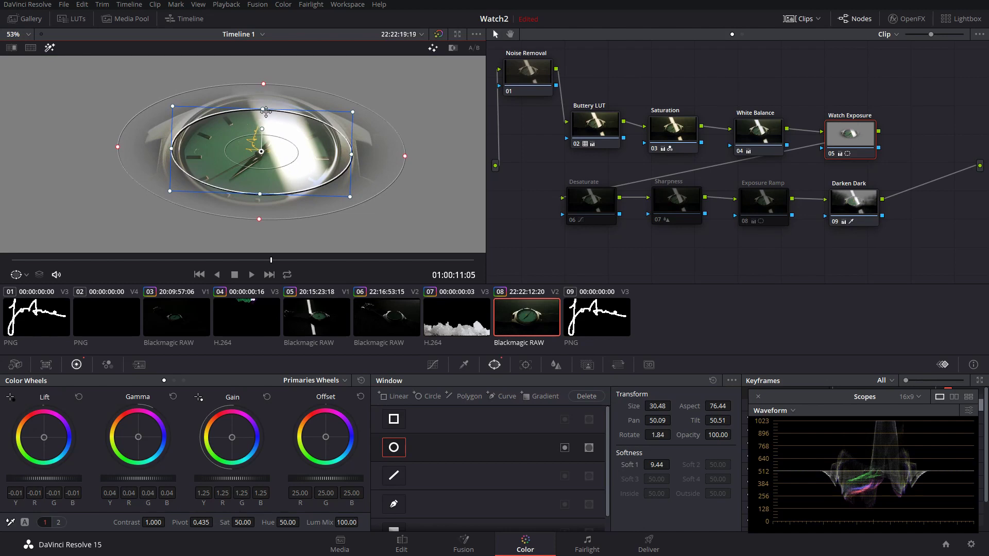
drag(263, 110, 263, 100)
drag(282, 115, 279, 113)
drag(263, 68, 261, 76)
click(50, 48)
scroll(449, 172, down, 3)
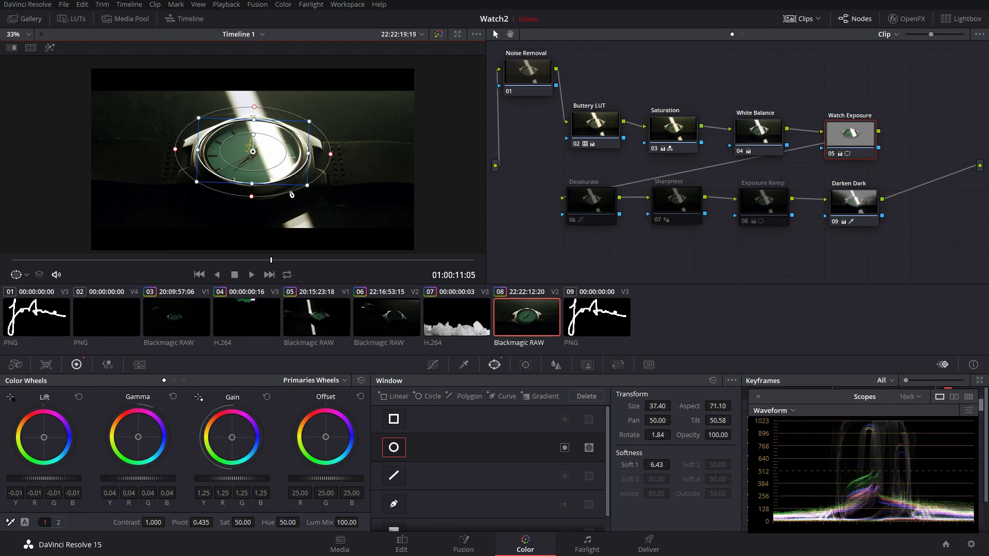
scroll(291, 193, down, 2)
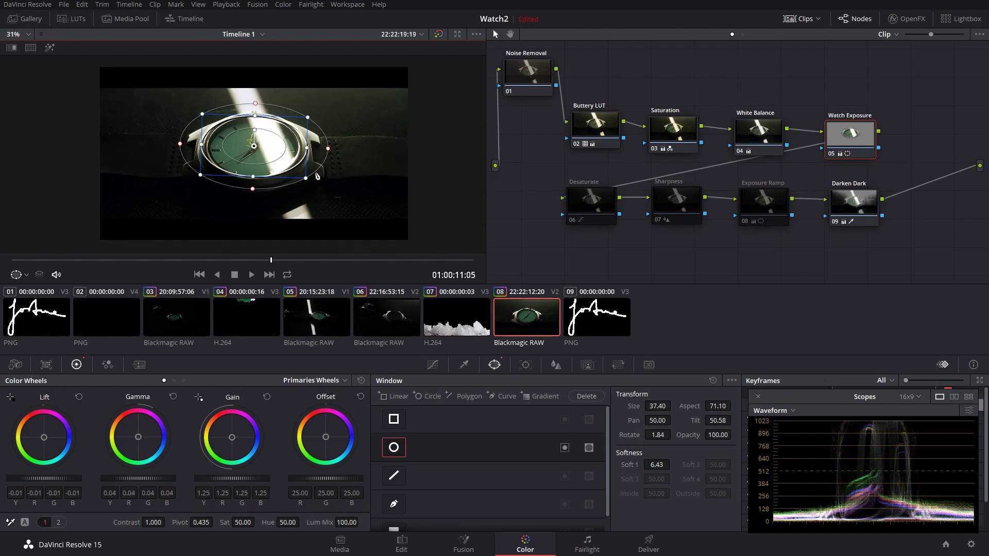
Select the Desaturate node and display its Hue Vs Sat curve.
click(612, 210)
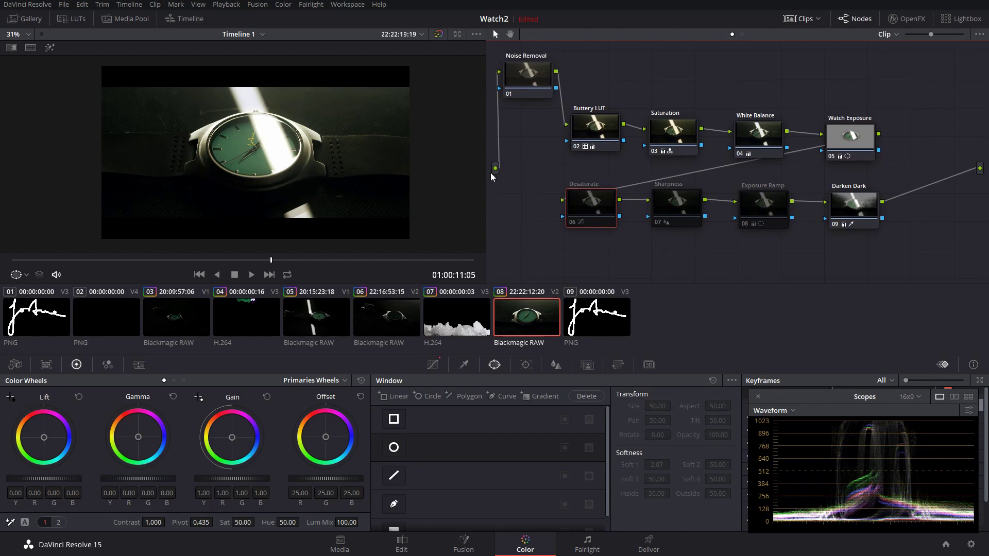
scroll(257, 158, up, 5)
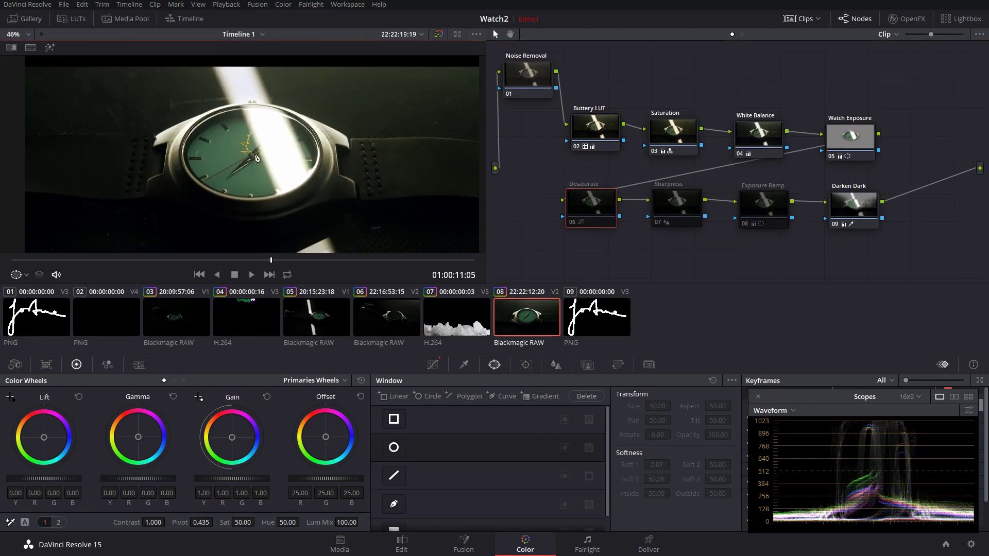
scroll(256, 158, up, 3)
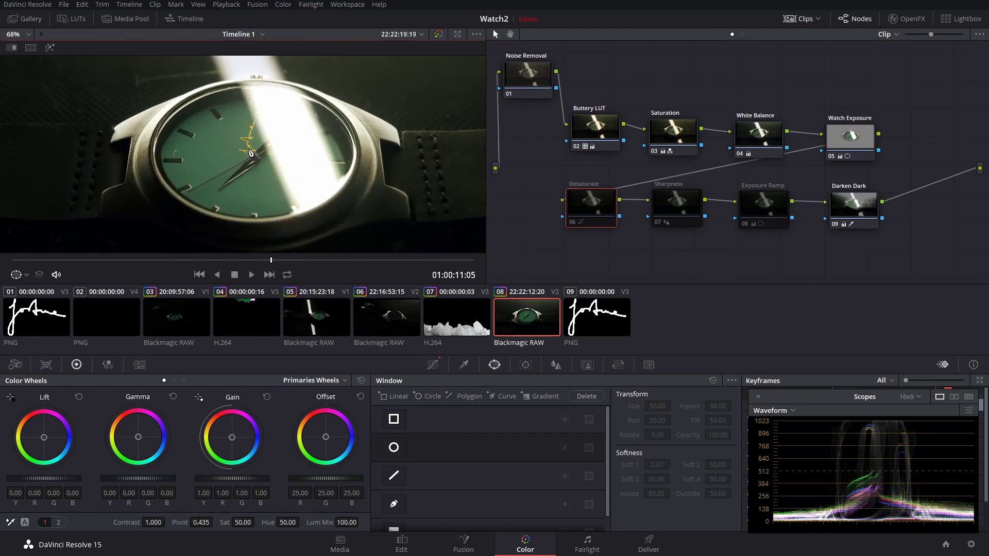
click(435, 369)
click(530, 381)
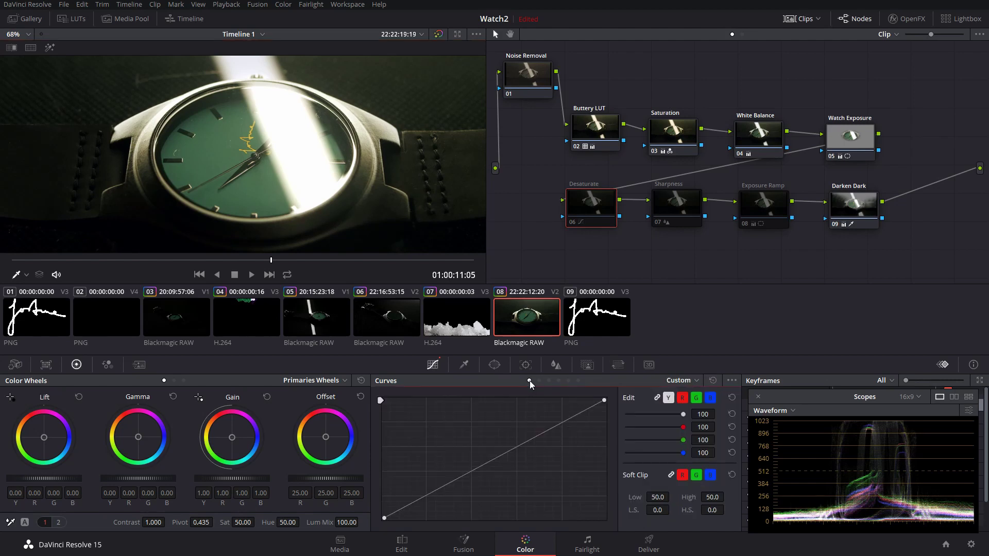
click(549, 381)
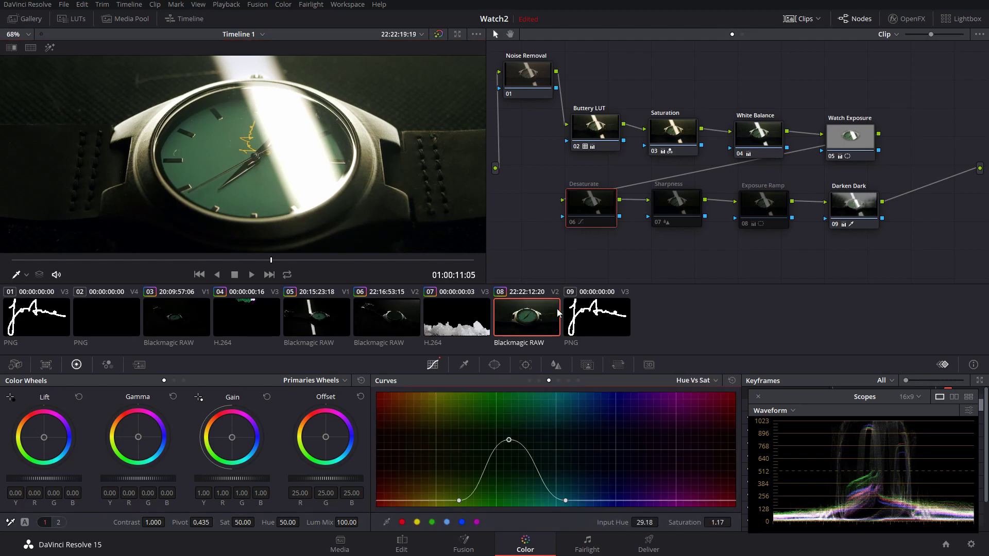
Enable the Desaturate node and compare the watch's colours without and with it.
scroll(298, 163, down, 5)
scroll(298, 164, up, 2)
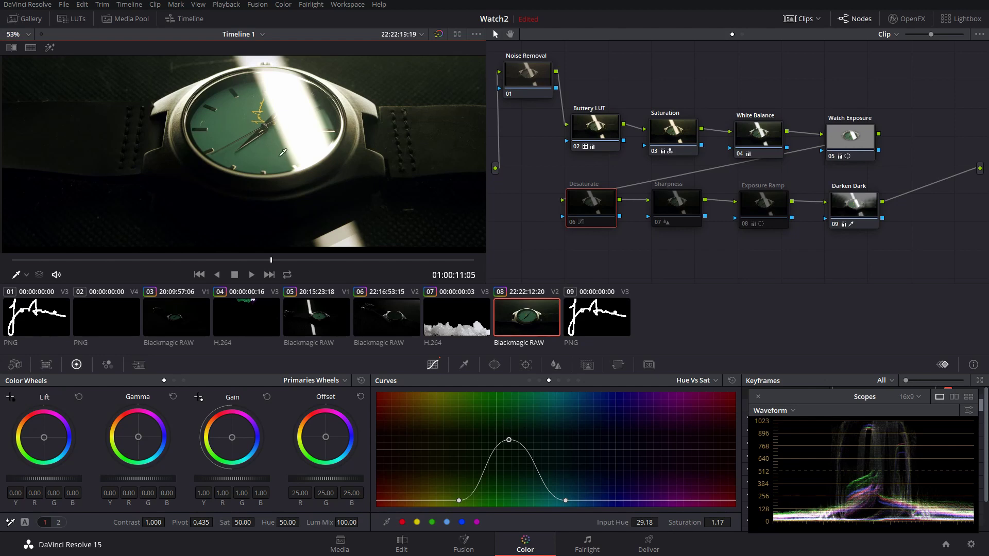
scroll(241, 133, down, 1)
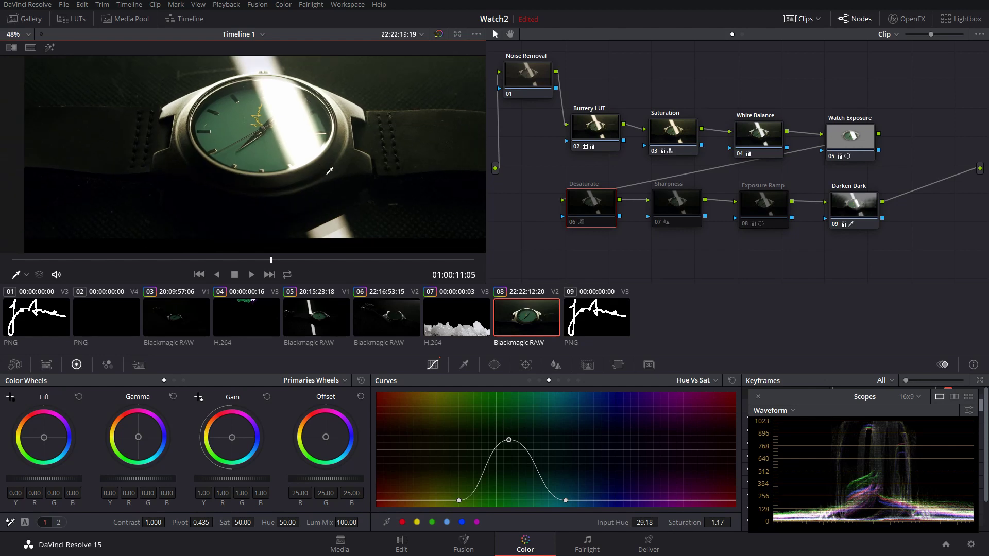
scroll(208, 118, up, 2)
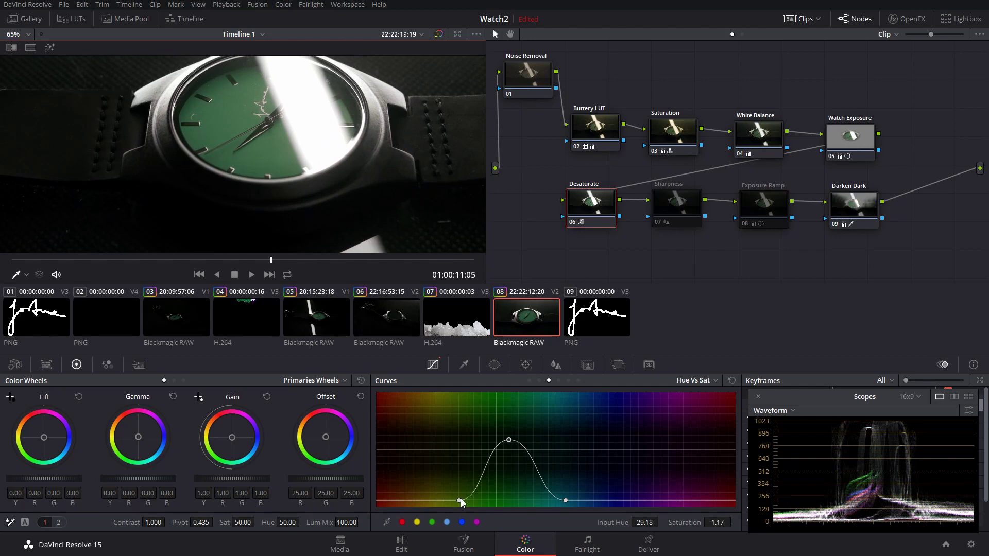
Nudge the outer points beside the green peak, putting the blue-side one at input hue 86.56 and saturation 0.11, and inspect the watch.
mouse_move(460, 499)
mouse_down()
mouse_move(455, 479)
mouse_move(457, 501)
mouse_up()
mouse_move(566, 501)
mouse_down()
mouse_move(567, 516)
mouse_move(566, 502)
mouse_up()
scroll(285, 203, down, 3)
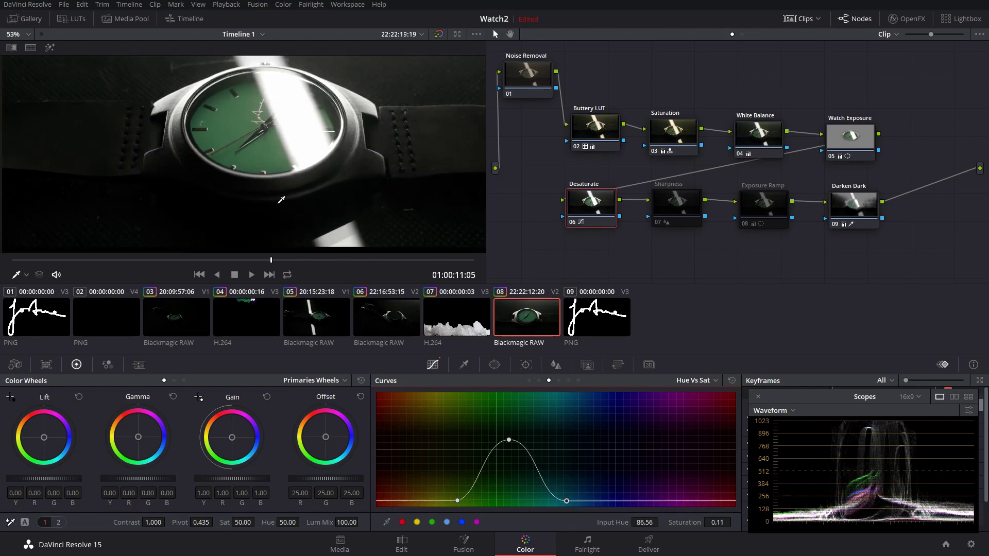
scroll(285, 203, down, 1)
scroll(289, 166, up, 3)
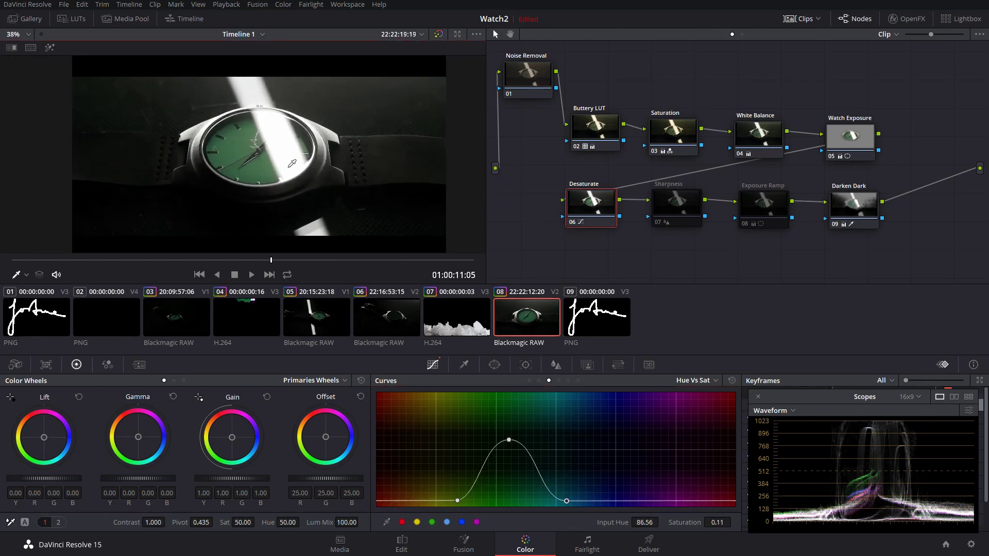
scroll(296, 165, up, 5)
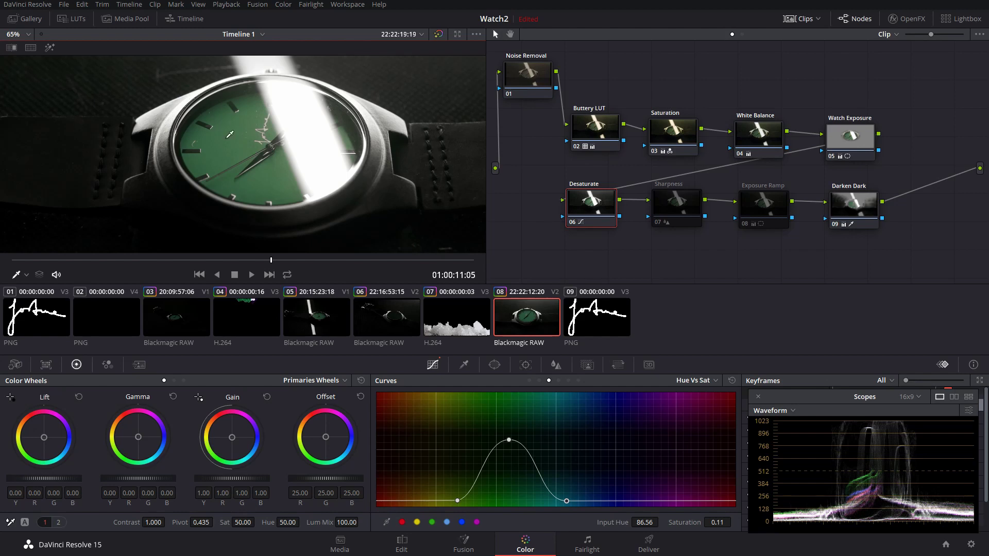
scroll(262, 138, down, 2)
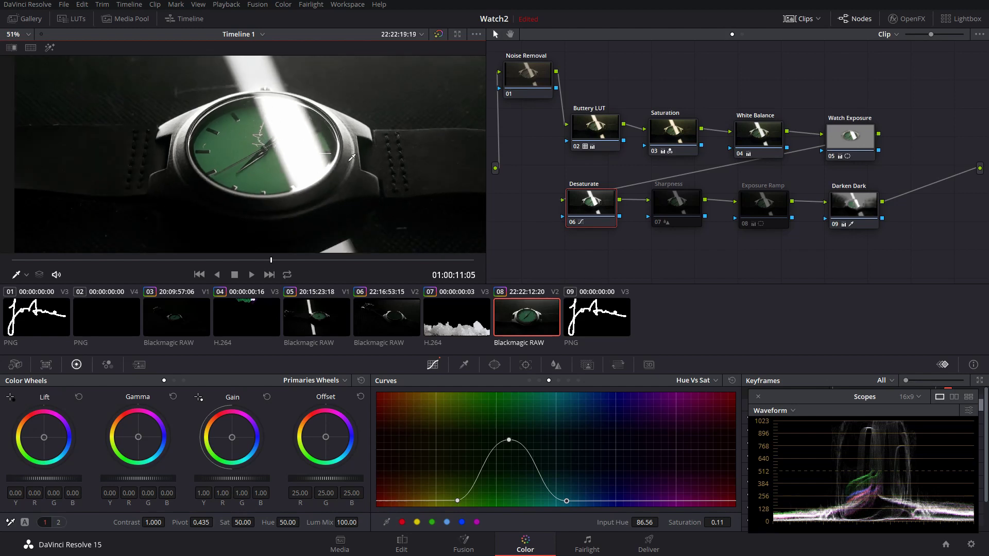
scroll(237, 175, down, 2)
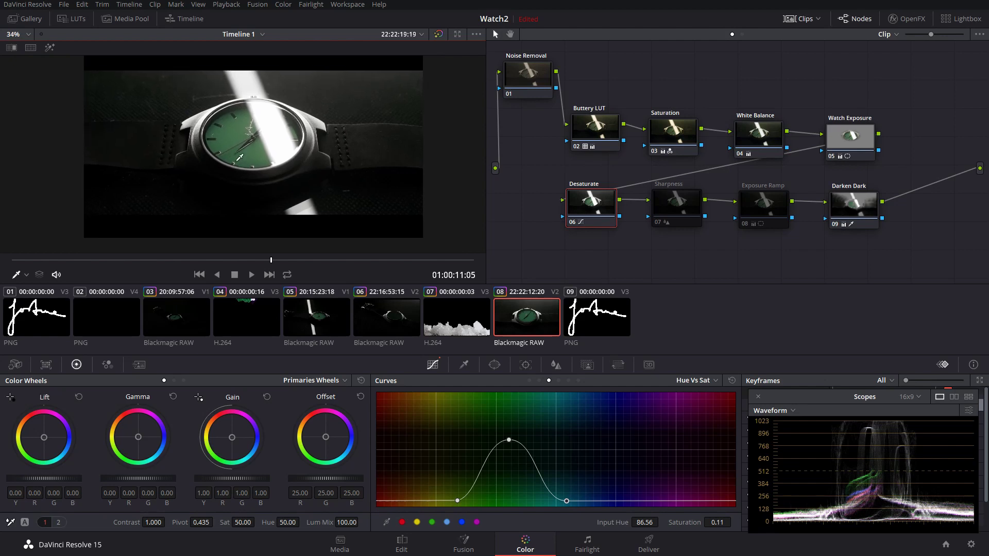
scroll(240, 167, down, 1)
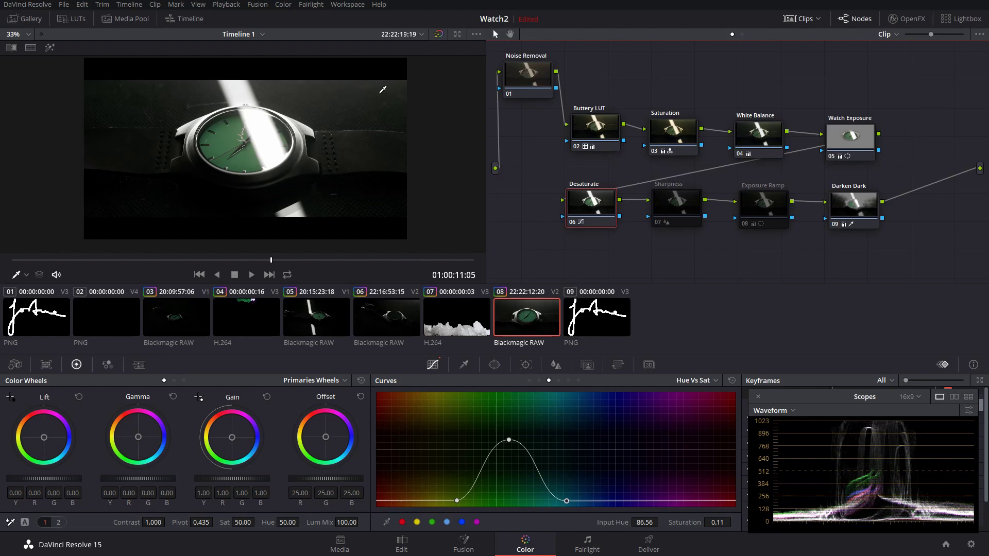
Select and enable the Sharpness node, and inspect the watch hands and dial up close.
key(alt+shift+apostrophe)
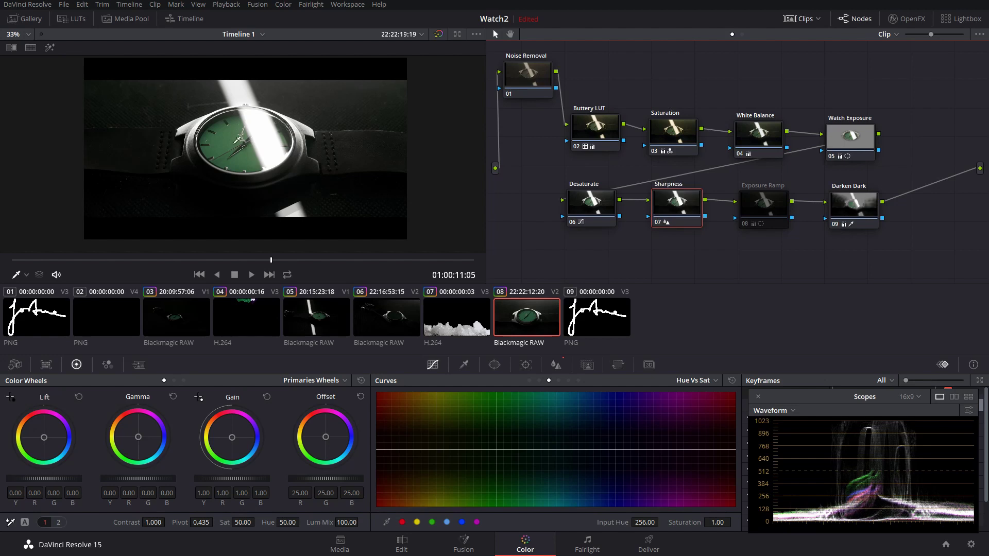
scroll(263, 140, up, 5)
scroll(264, 141, up, 5)
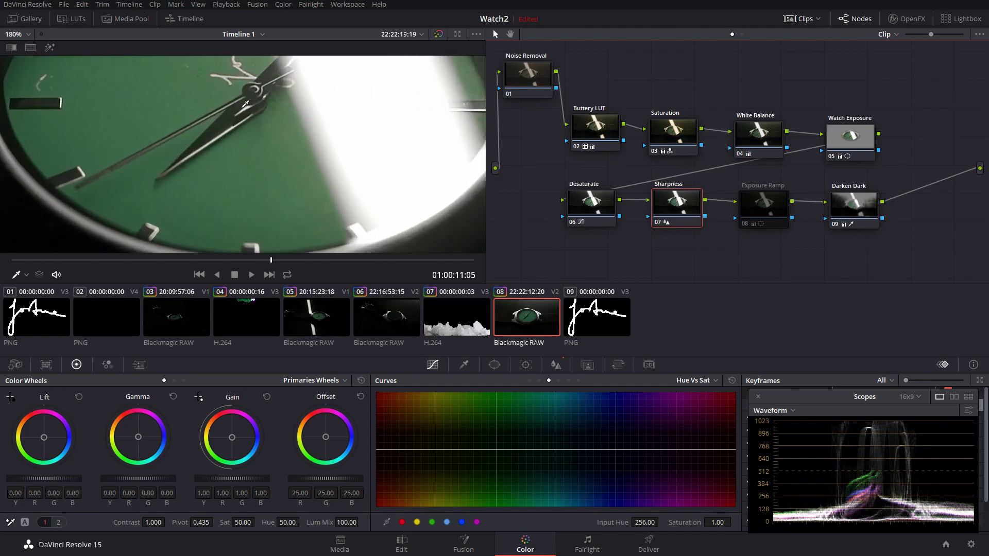
Compare the watch hands extremely close up with the Sharpness node off and on, leaving the node enabled.
drag(309, 165, 281, 123)
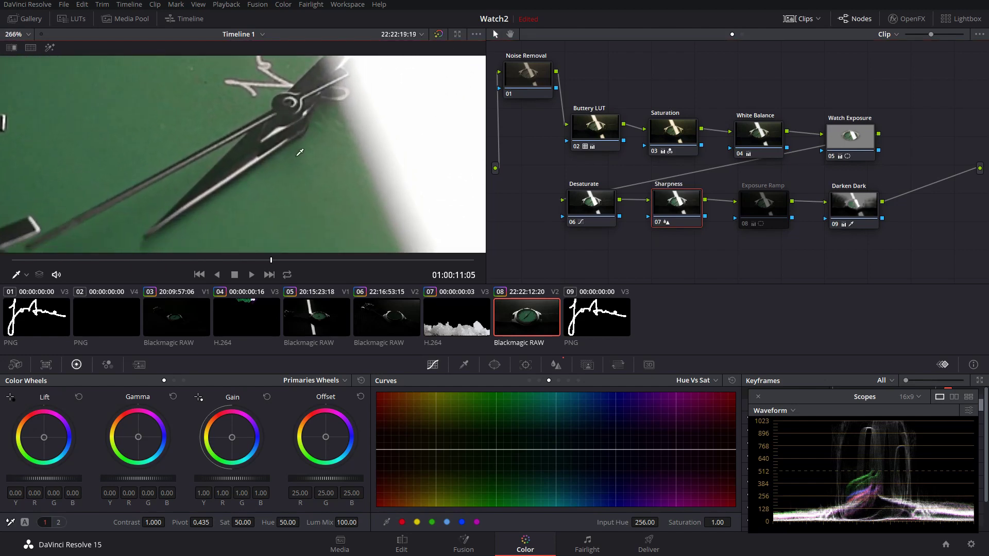
key(ctrl+d)
scroll(289, 153, up, 4)
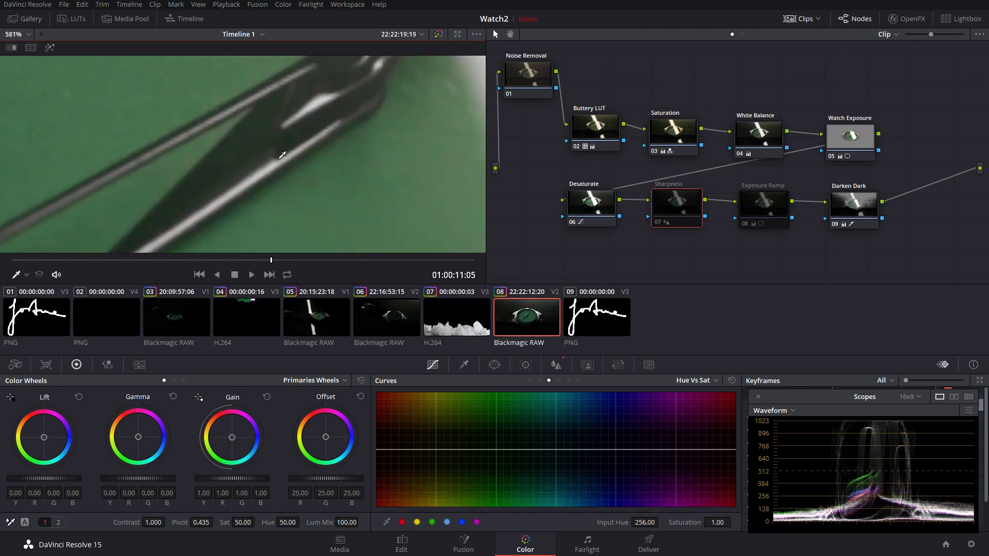
key(ctrl+d)
key(ctrl+d)
key(ctrl+d)
key(ctrl+d)
key(ctrl+d)
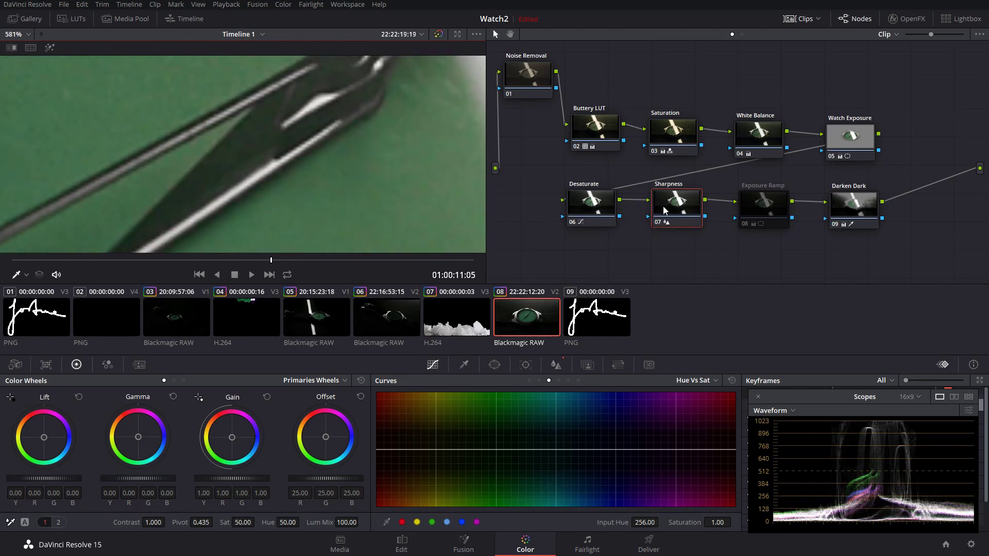
Examine the sharpened dial, case and strap at several magnifications, ending on the full frame.
scroll(248, 148, down, 8)
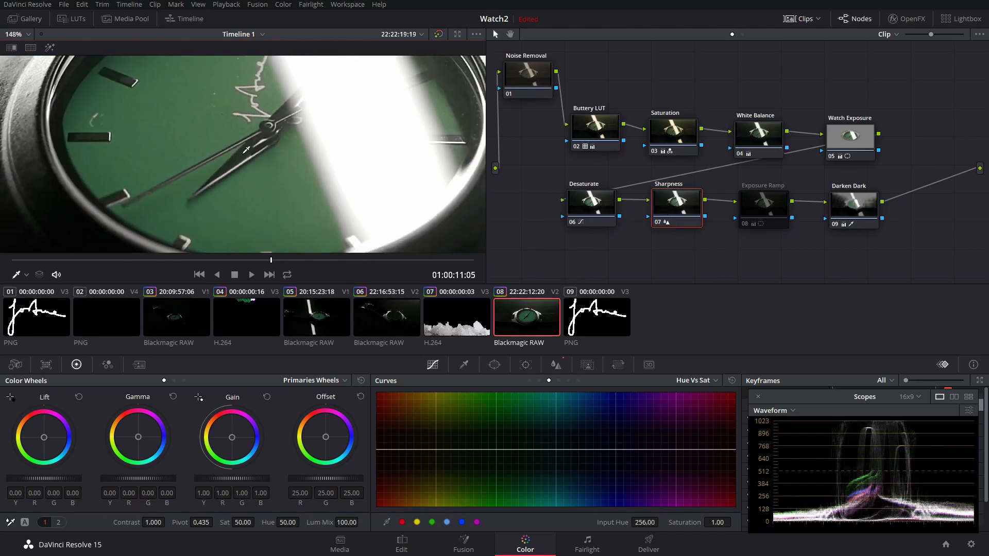
scroll(249, 148, down, 2)
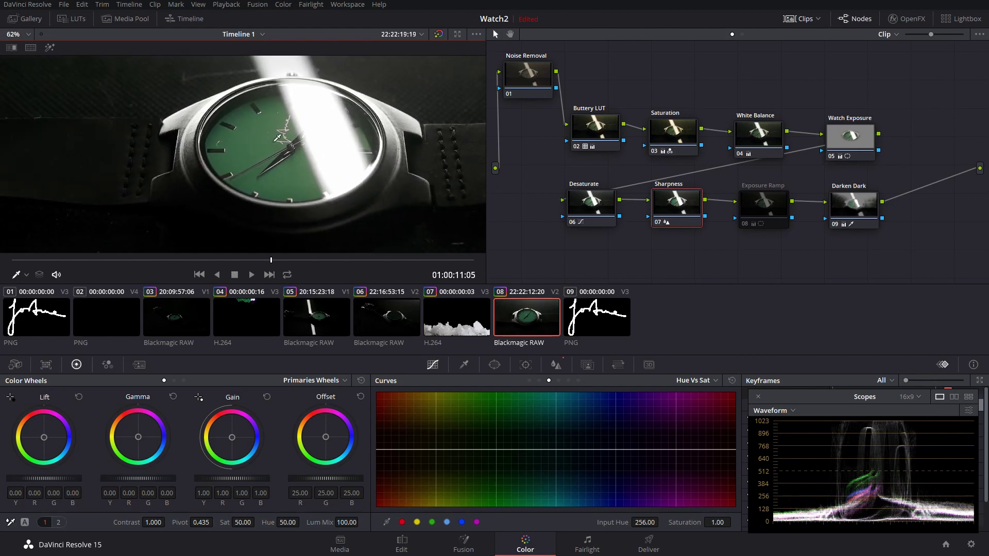
drag(381, 142, 336, 135)
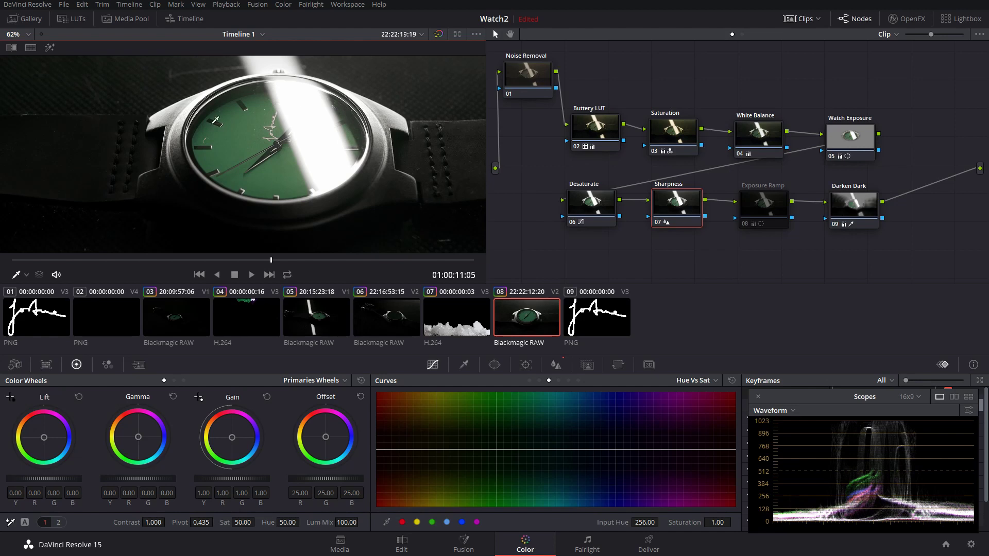
scroll(254, 71, up, 4)
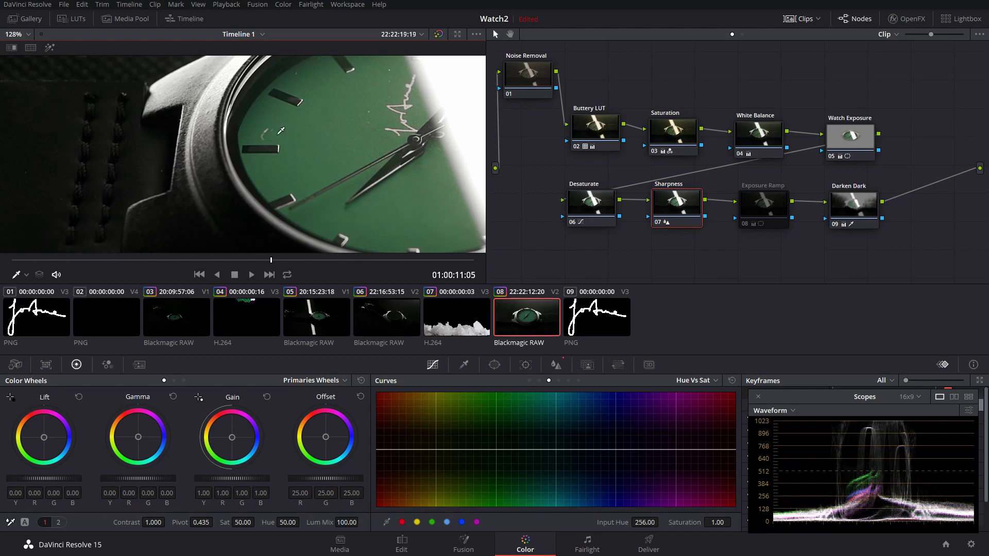
scroll(300, 142, down, 4)
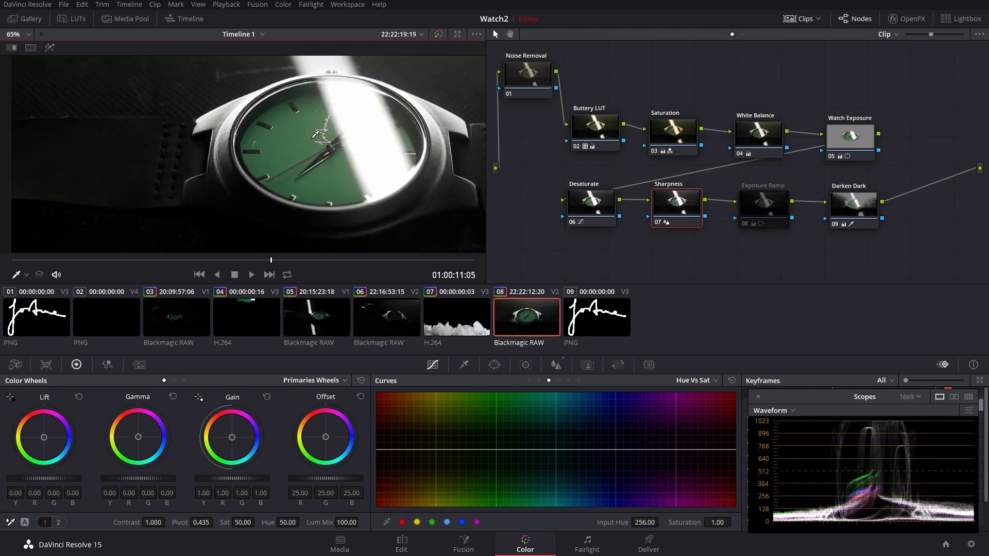
scroll(319, 130, down, 3)
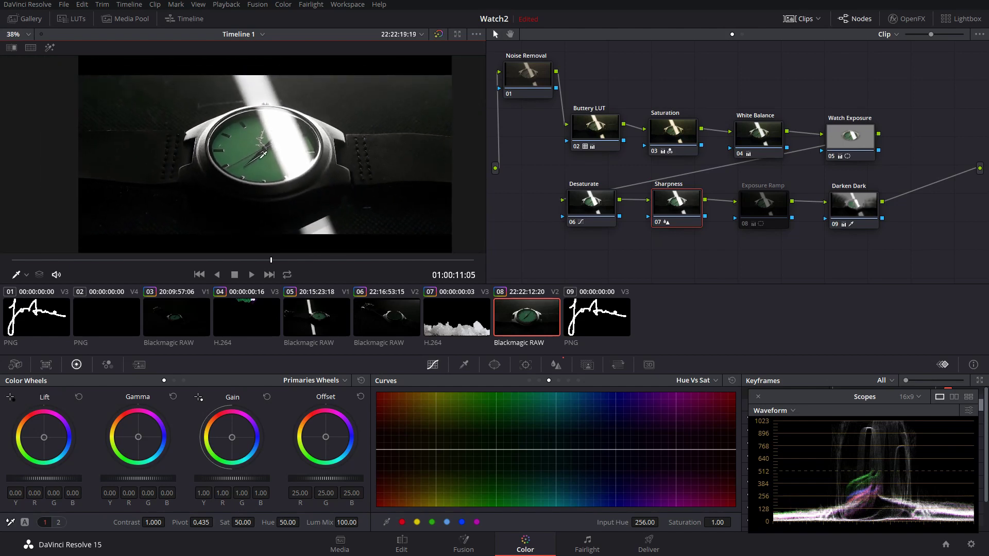
Display the Sharpness node's Blur settings and look through the available modes: Blur, Sharpen and Mist.
click(558, 365)
click(704, 381)
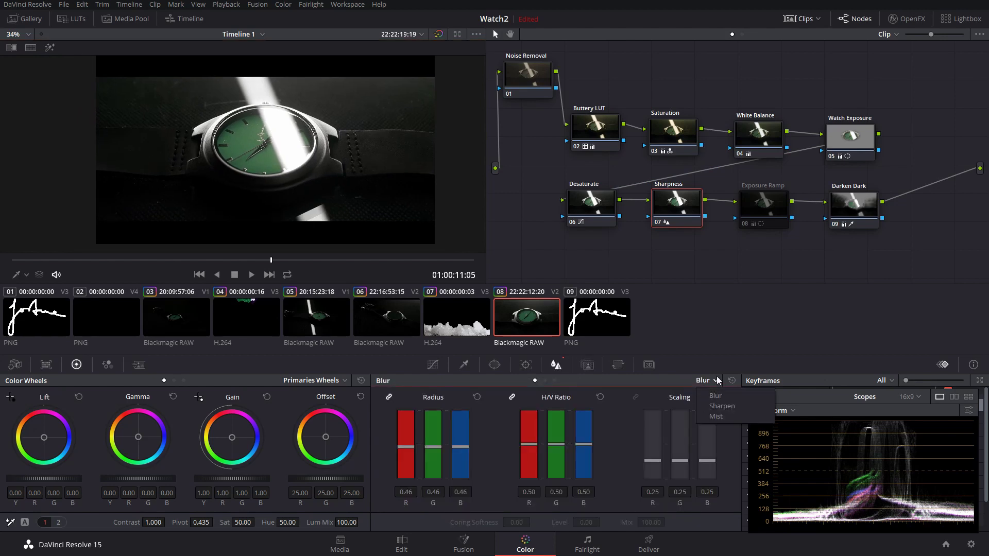
click(659, 387)
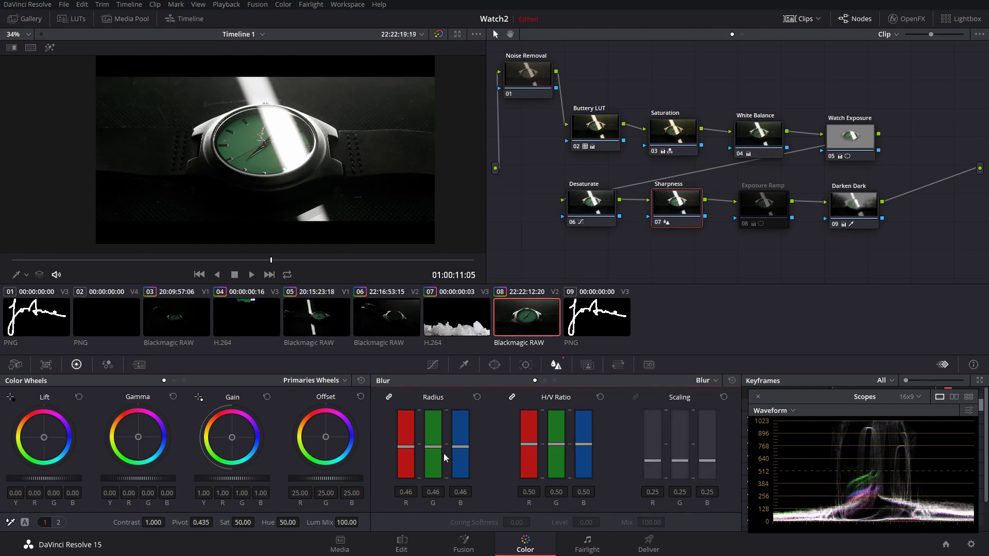
Try a much lower Radius on the Sharpness node, inspect the watch, and undo the change.
drag(435, 453, 438, 495)
scroll(247, 153, up, 4)
key(ctrl+z)
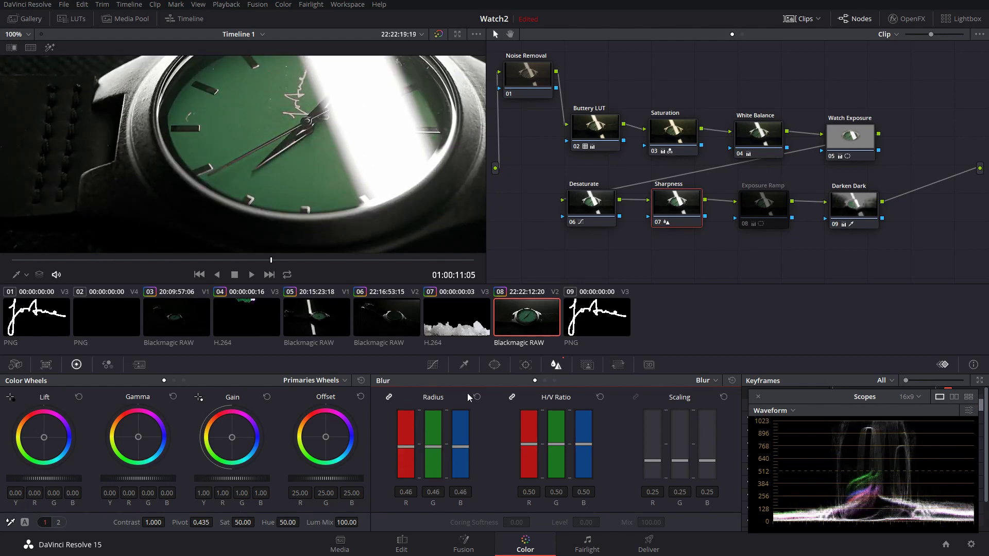
scroll(283, 137, down, 4)
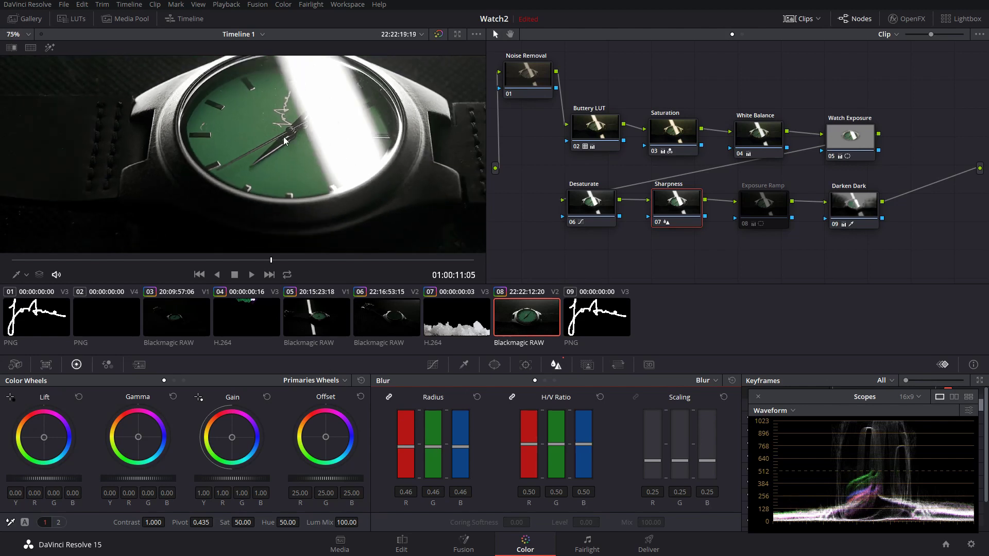
scroll(329, 159, down, 1)
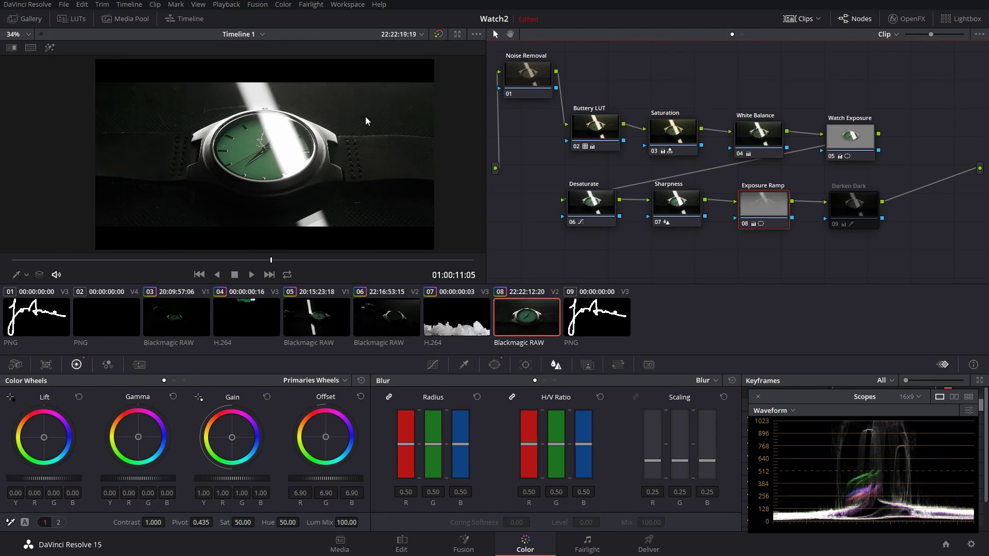
Compare the image without and with the Exposure Ramp node, and examine its soft rectangular window over the top of the frame.
scroll(366, 122, up, 4)
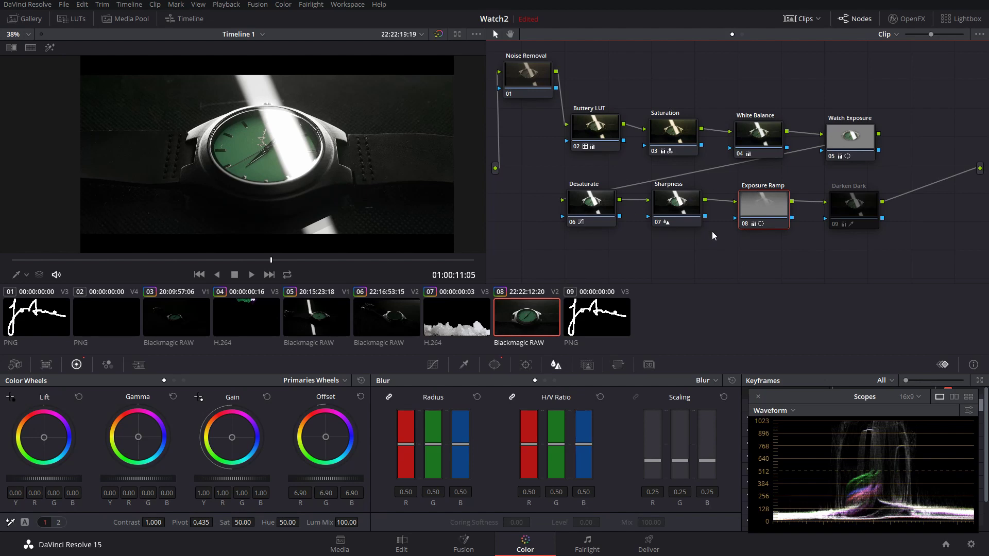
key(ctrl+d)
key(ctrl+d)
key(ctrl+d)
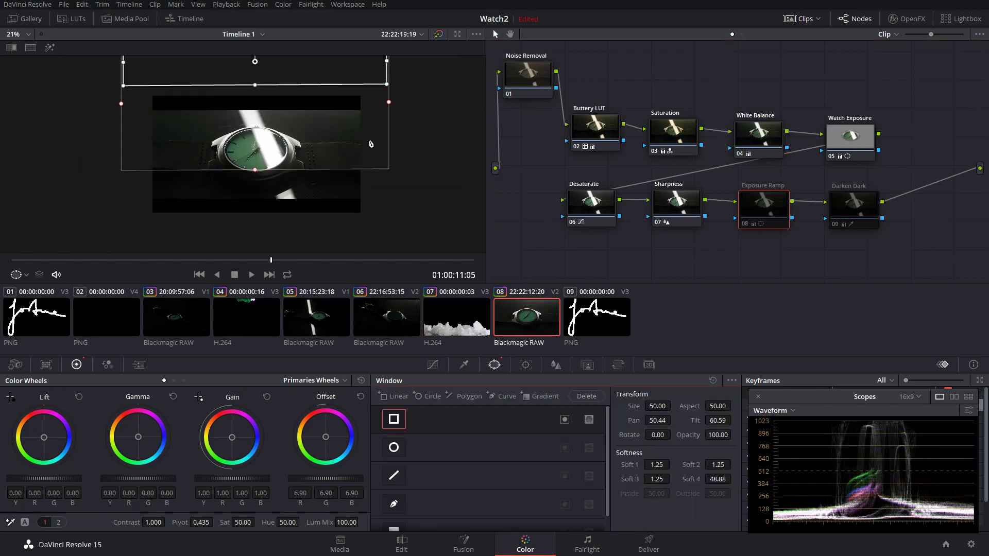
scroll(367, 143, up, 3)
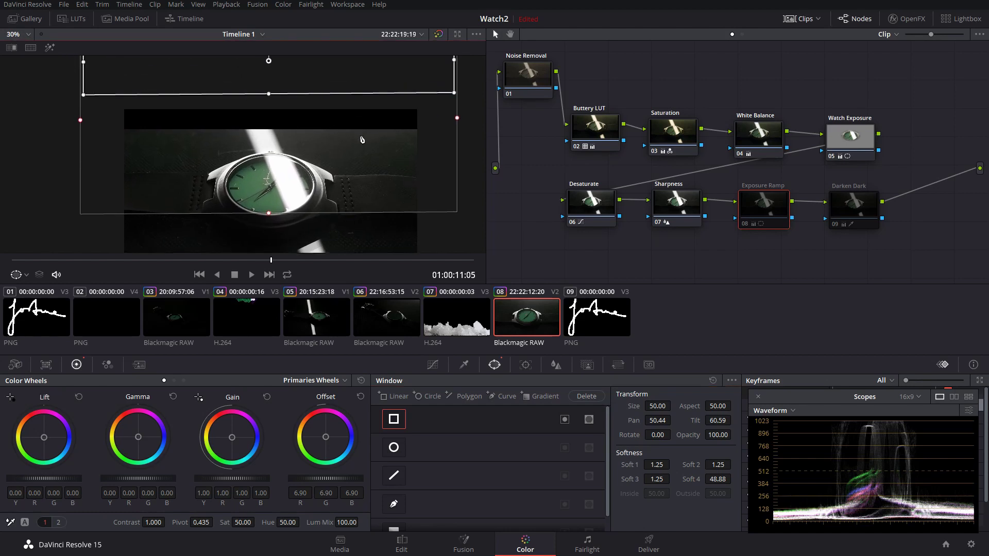
drag(362, 140, 361, 147)
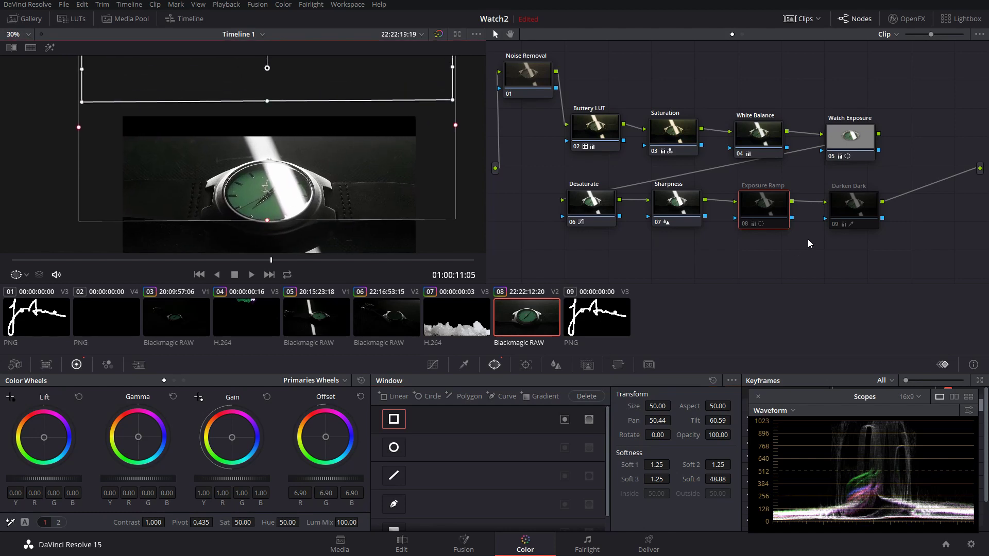
key(ctrl+d)
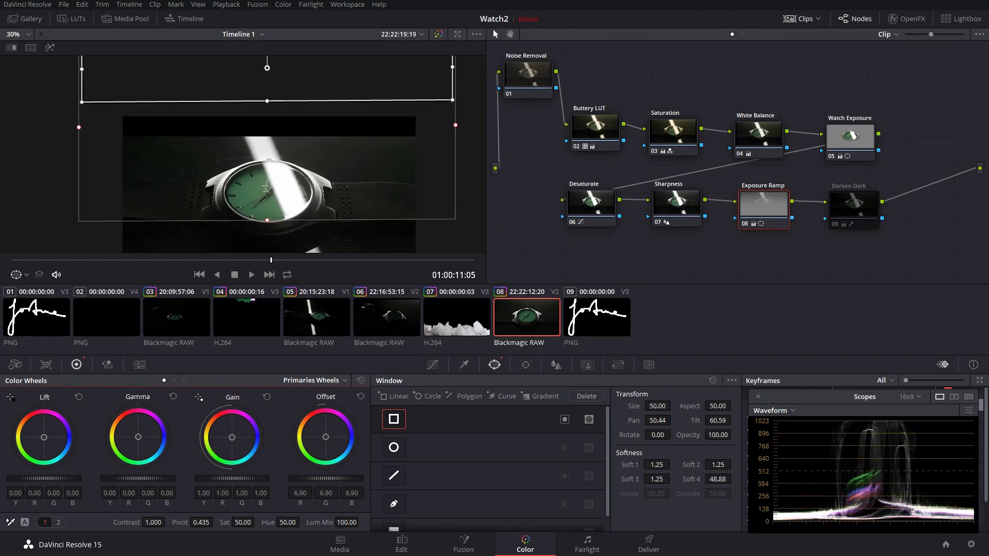
Try a gain of 0.03 on the Exposure Ramp node, restore it, and compare the background without and with the node.
drag(232, 478, 194, 478)
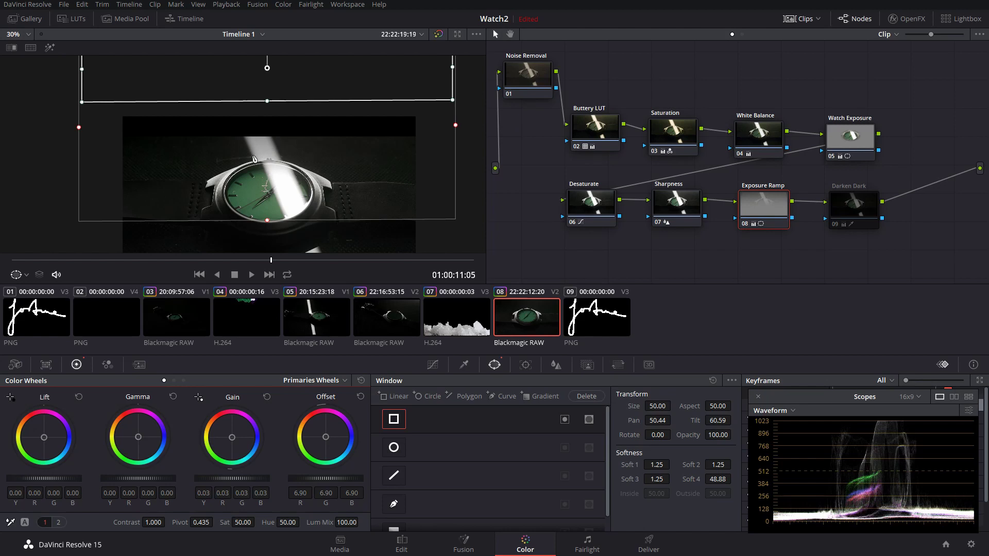
key(ctrl+d)
scroll(323, 219, down, 2)
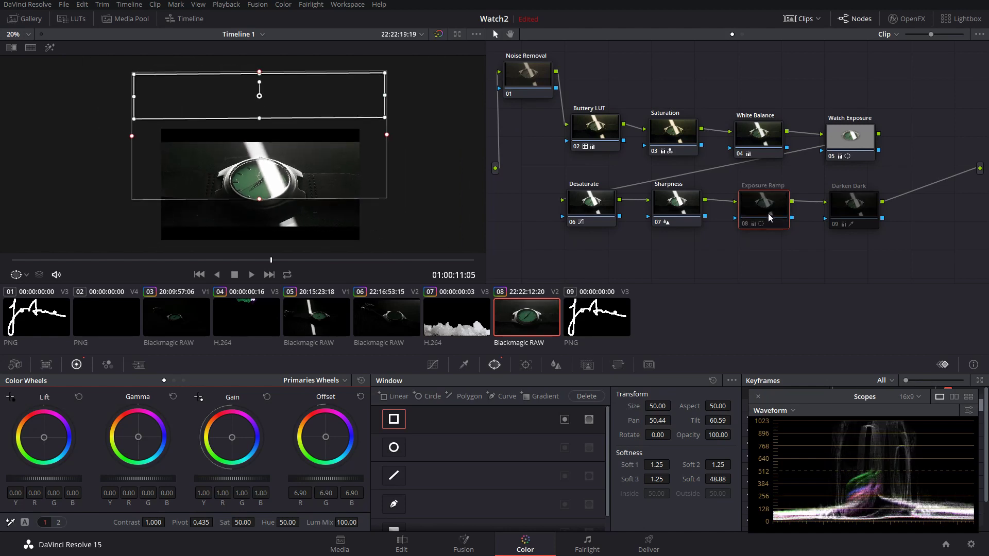
scroll(309, 165, up, 2)
scroll(279, 152, up, 2)
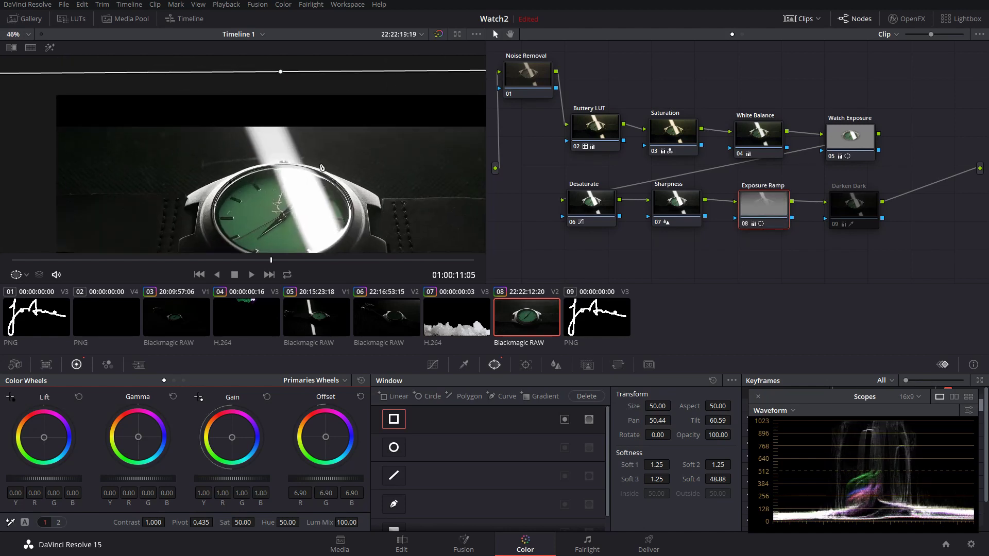
scroll(325, 194, down, 3)
Select the Darken Dark node, enable it, and compare the area around the watch without and with it.
click(850, 210)
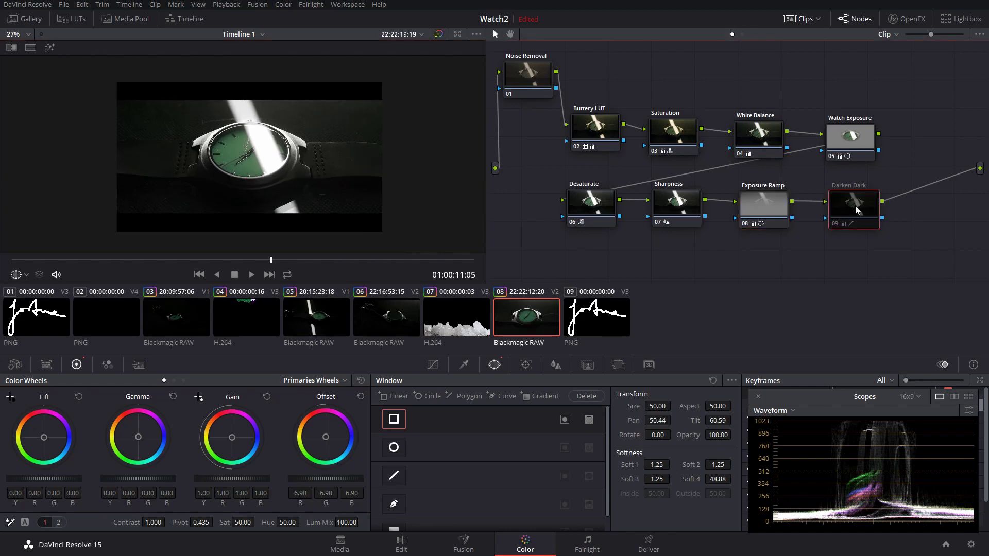
key(ctrl+d)
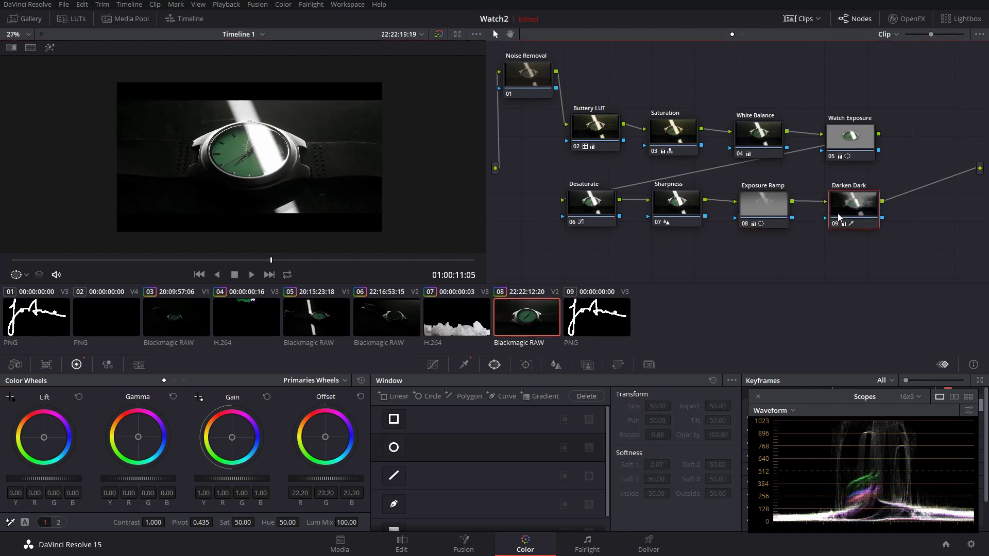
scroll(279, 162, up, 4)
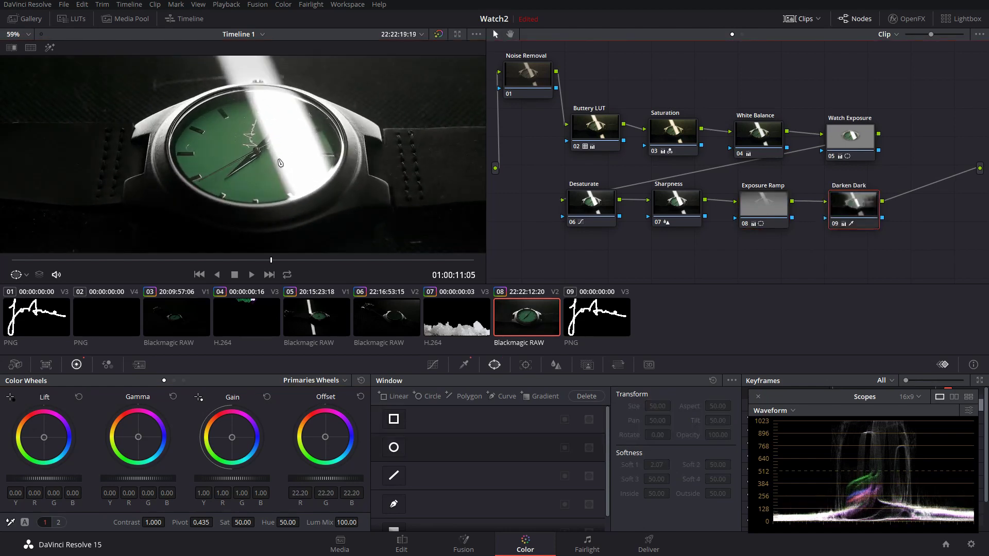
key(ctrl+d)
key(ctrl+d)
key(ctrl+d)
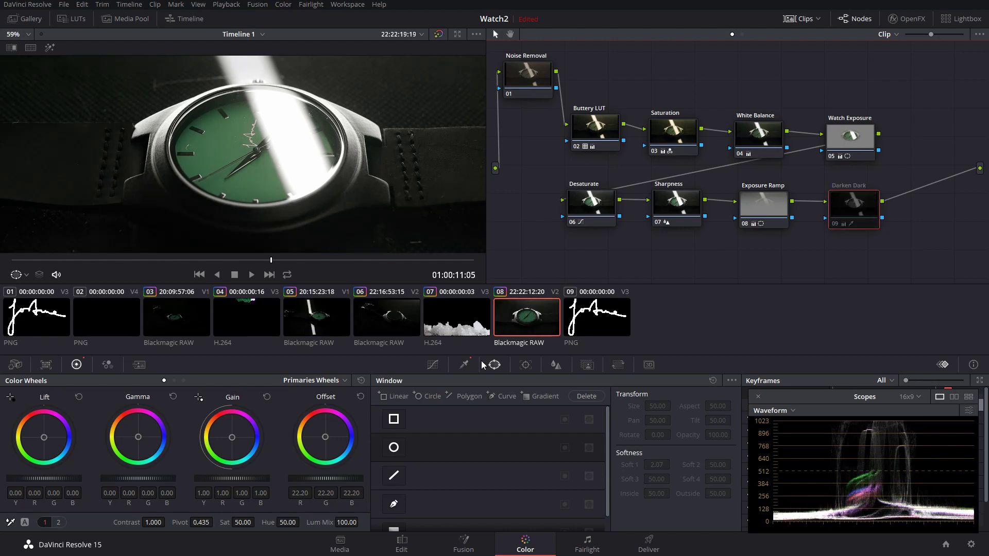
Enable the Darken Dark node and highlight its HSL qualifier selection in the viewer to inspect the luminance matte.
click(463, 364)
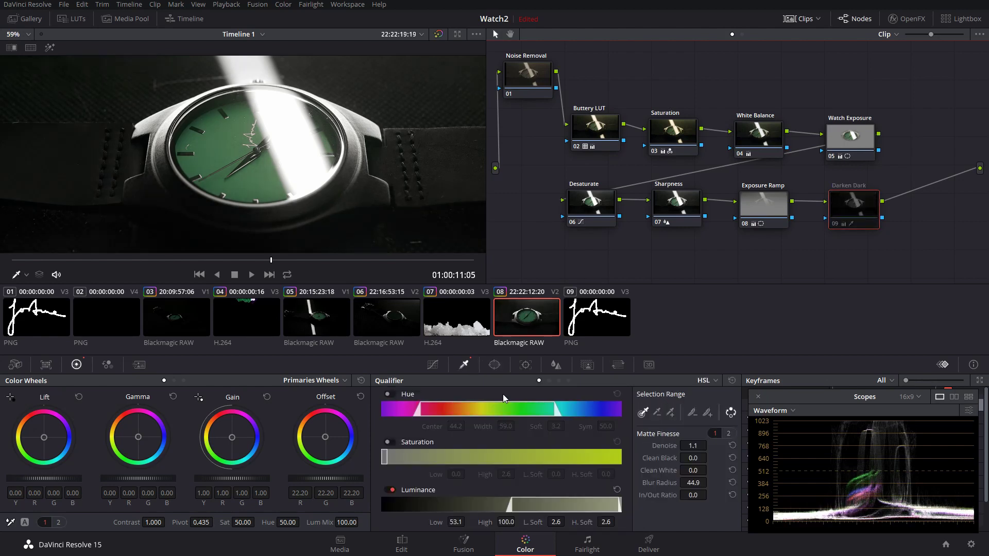
click(50, 49)
key(ctrl+d)
scroll(242, 101, up, 1)
scroll(231, 151, down, 3)
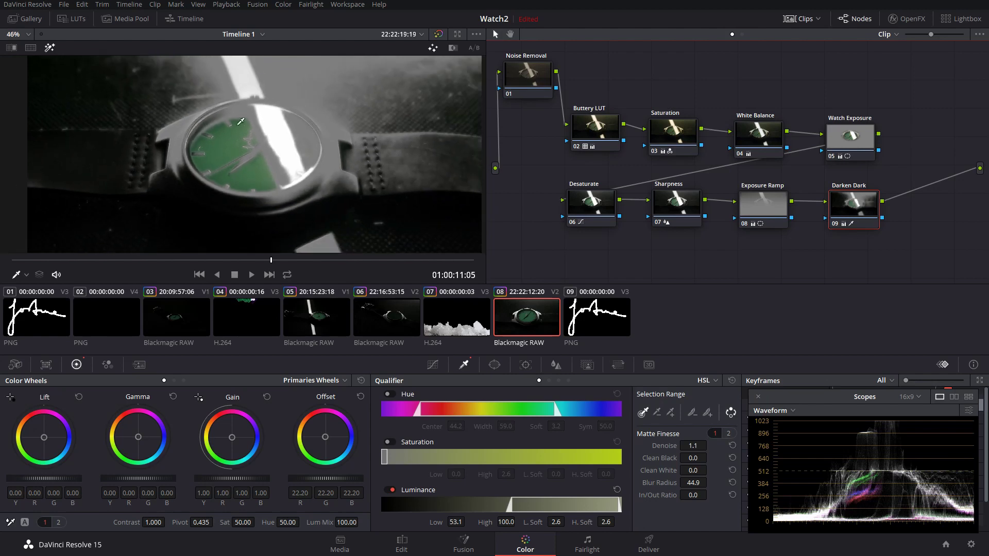
scroll(240, 122, down, 2)
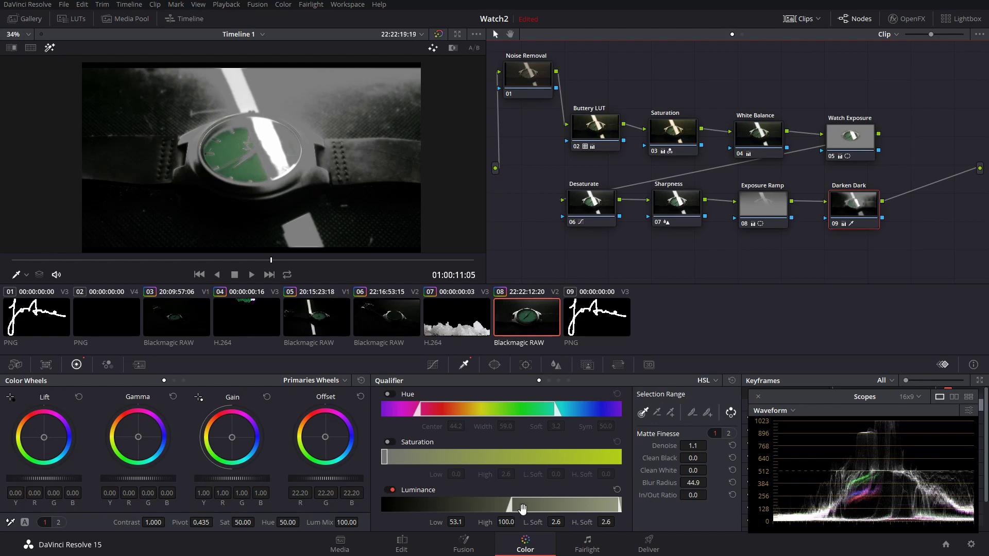
Set the Darken Dark qualifier's low luminance to 55.0, compare the node off and on, and turn off the highlight view.
drag(508, 505, 514, 506)
key(ctrl+d)
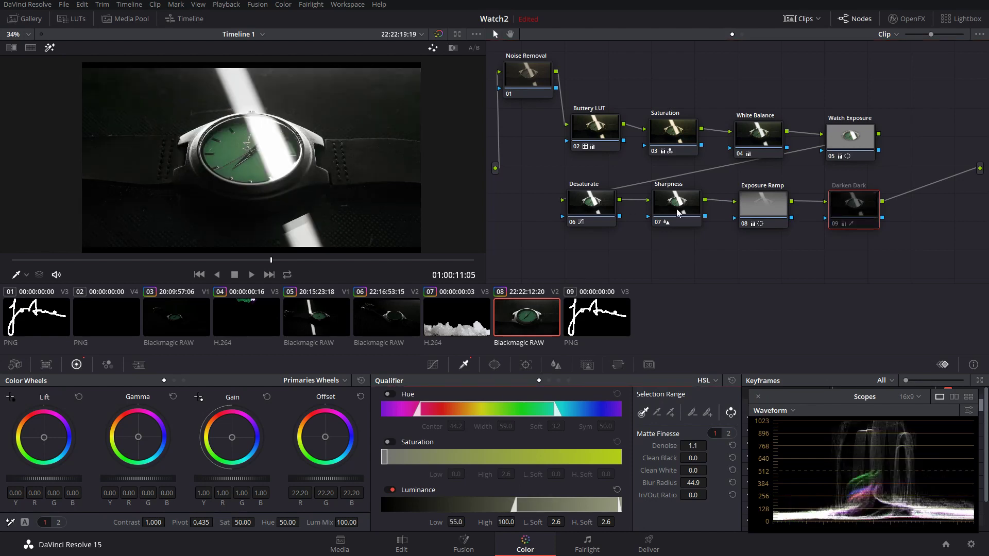
key(ctrl+d)
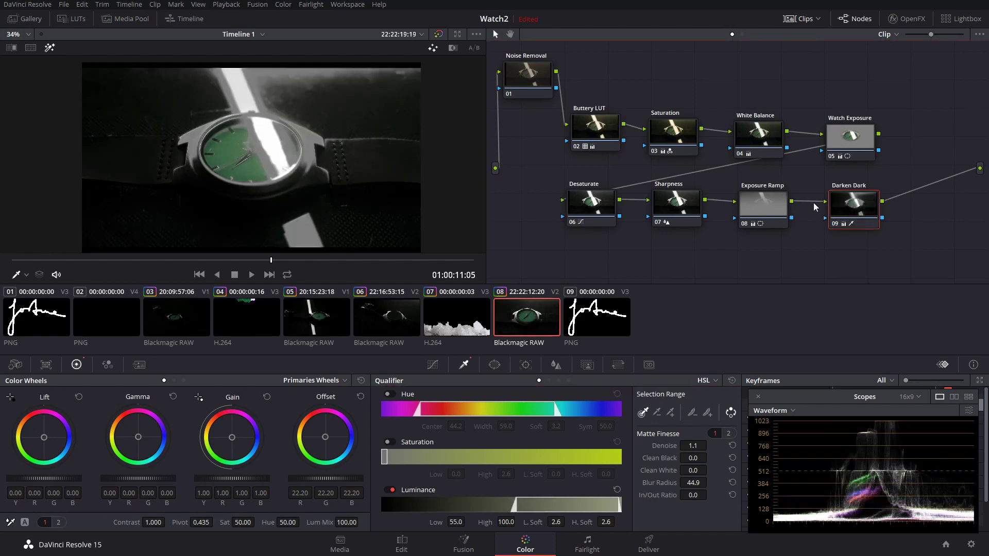
click(51, 48)
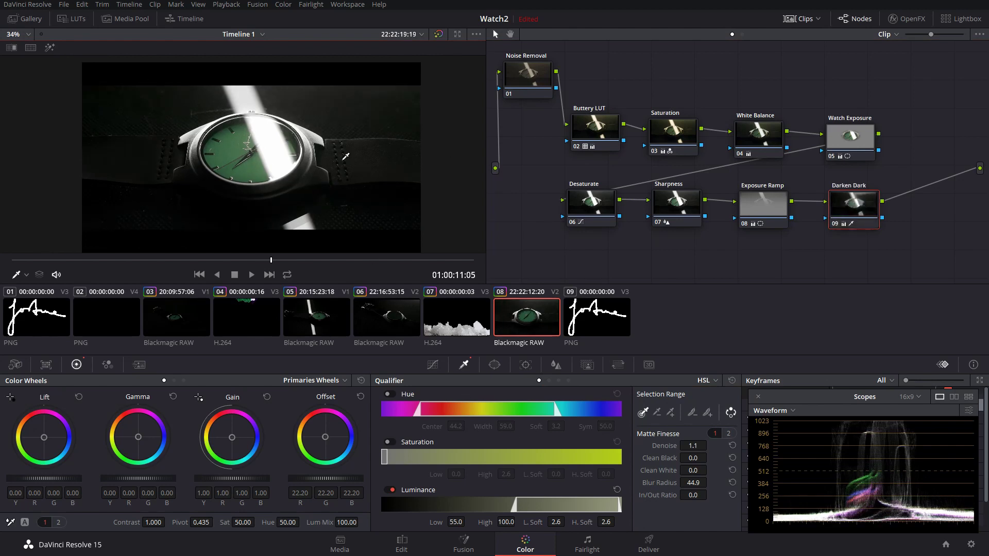
Inspect the light streak above the watch and set the Darken Dark qualifier's low luminance to 56.5.
scroll(345, 156, up, 10)
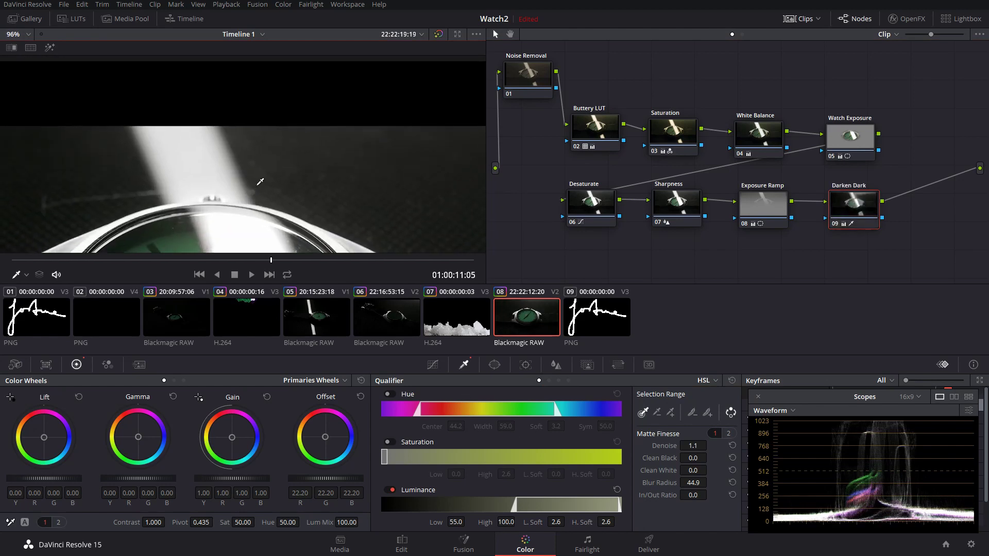
scroll(260, 181, up, 5)
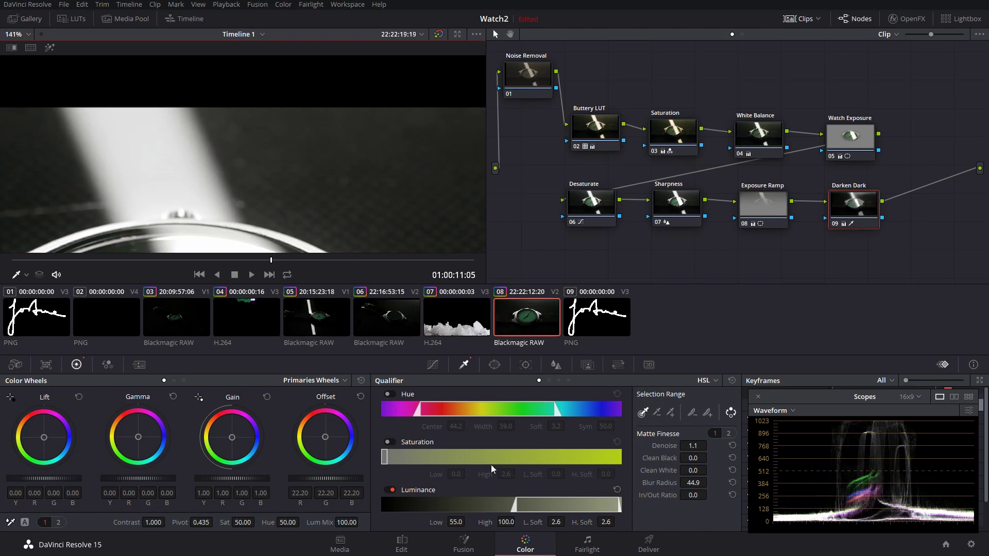
mouse_move(515, 504)
mouse_down()
mouse_move(529, 502)
mouse_move(509, 503)
mouse_move(519, 503)
mouse_up()
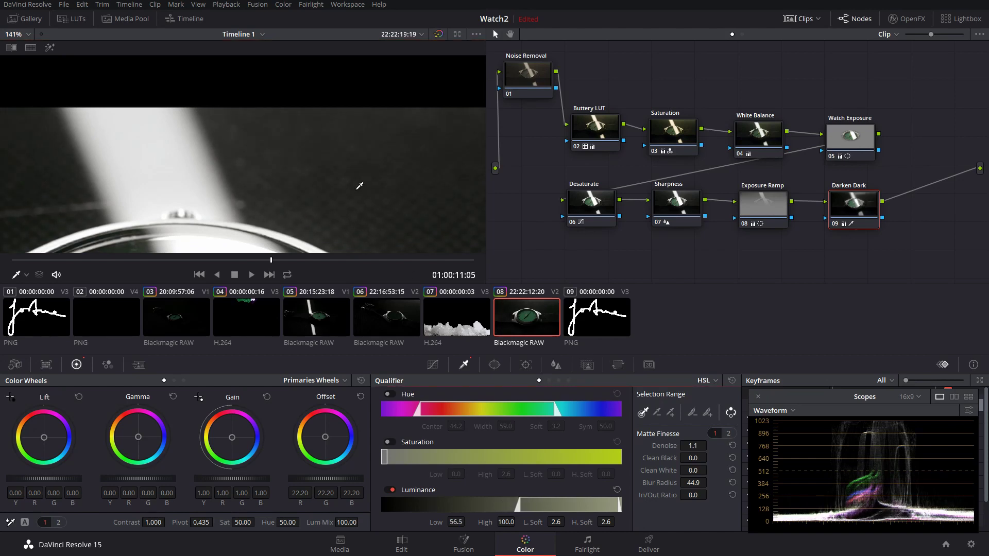
Compare the watch clip with all grades bypassed and enabled on a frame where the light streak crosses the dial.
scroll(359, 186, down, 8)
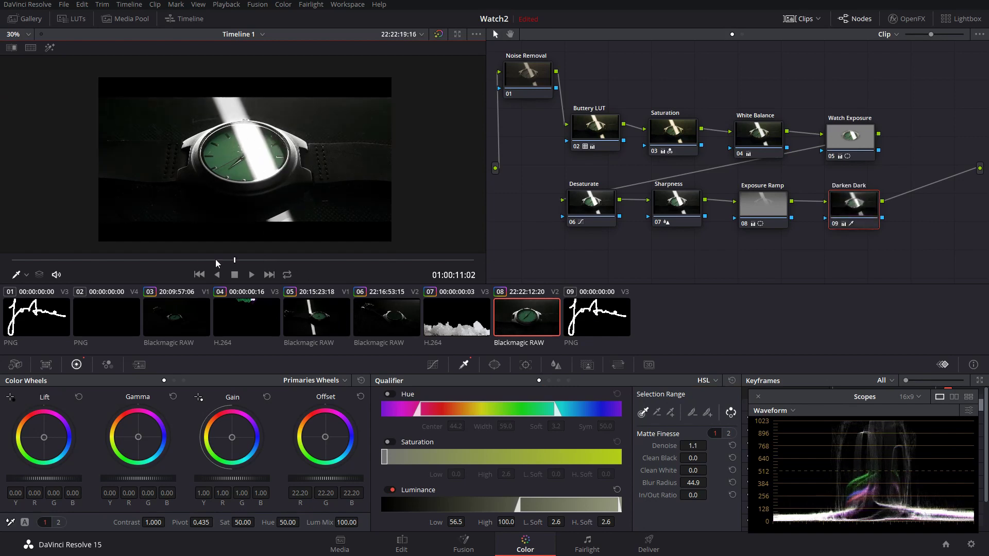
drag(216, 258, 121, 259)
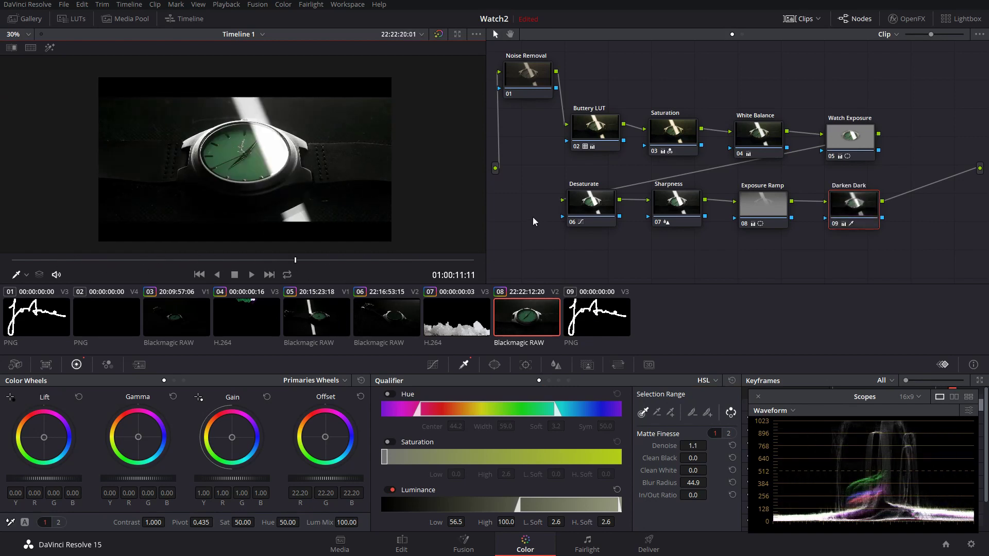
key(shift+d)
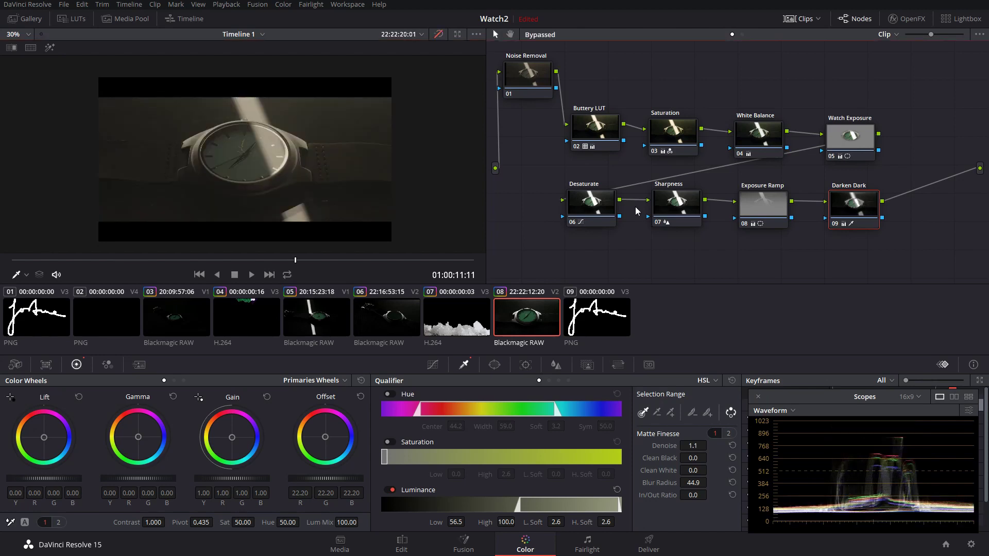
key(shift+d)
key(shift+d)
scroll(211, 162, up, 4)
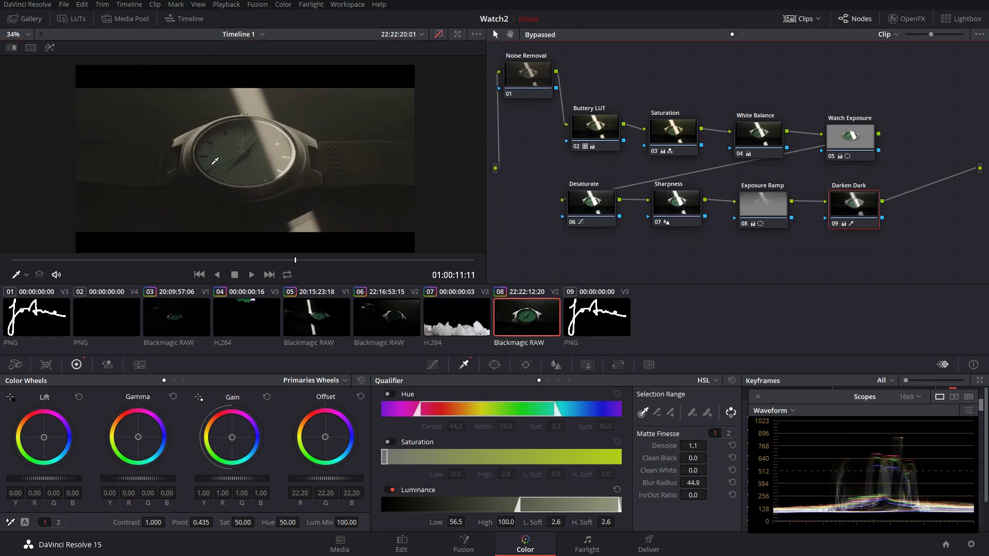
scroll(212, 165, down, 2)
Bypass all grades for a close-up of the dial, go to an earlier frame of the light streak, and re-enable the grades.
key(shift+d)
key(shift+d)
key(shift+d)
key(shift+d)
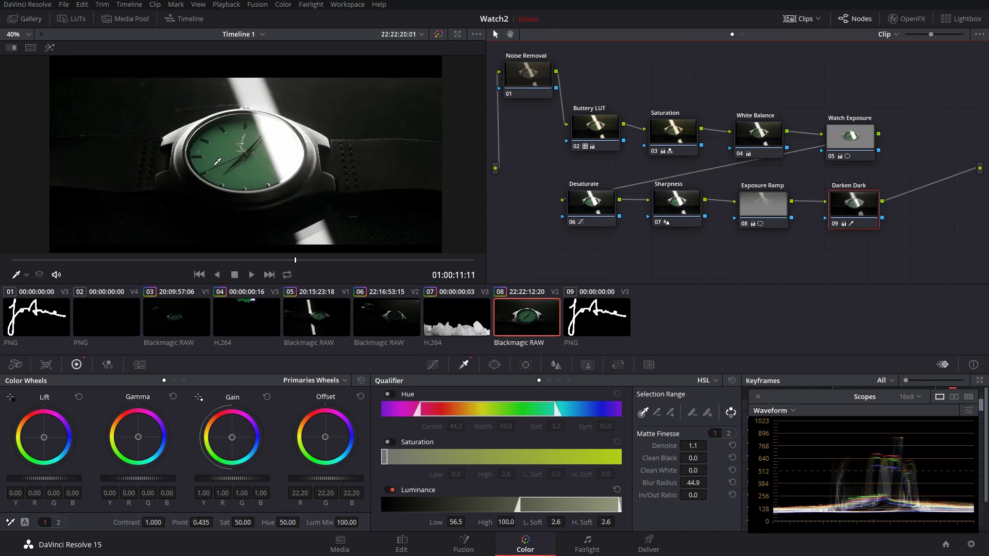
key(shift+d)
scroll(299, 157, up, 4)
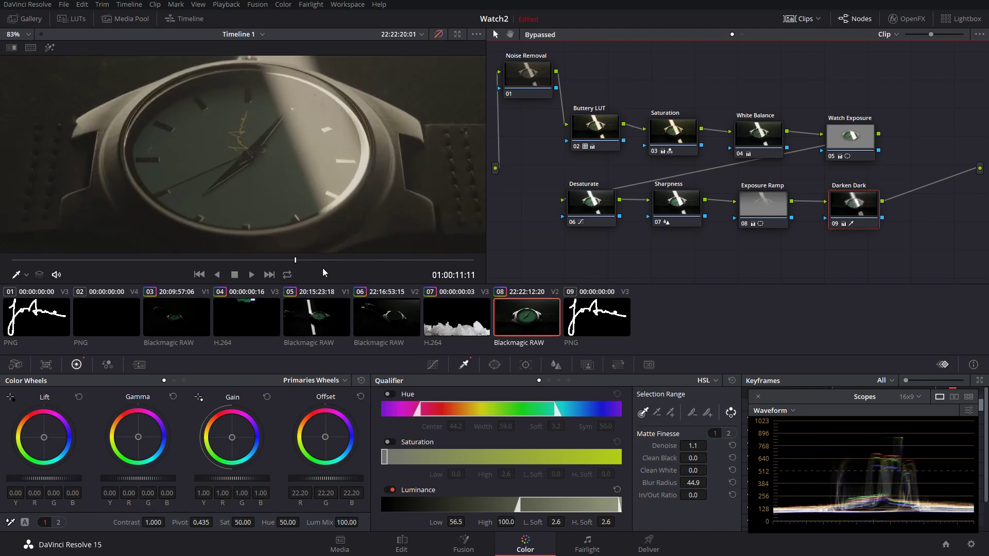
drag(293, 263, 183, 264)
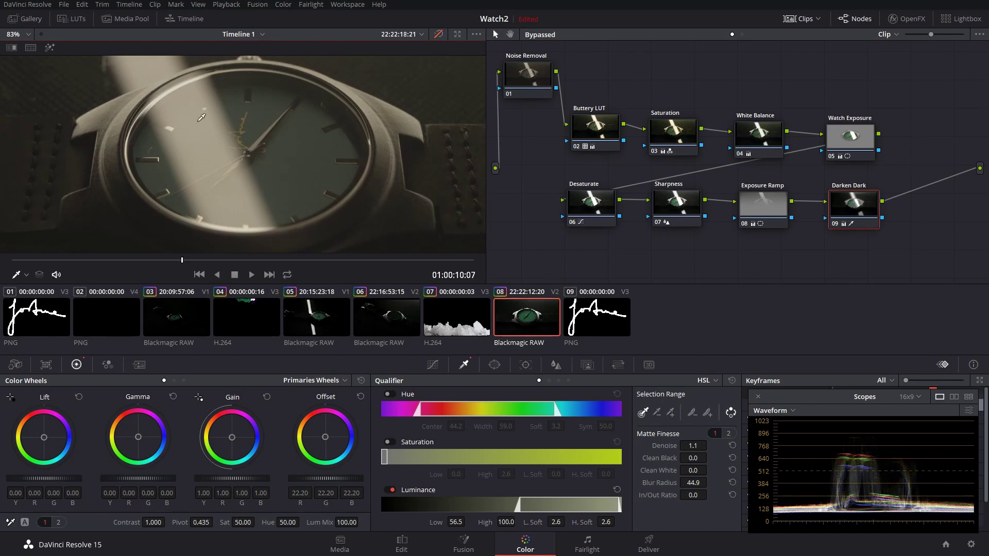
key(shift+d)
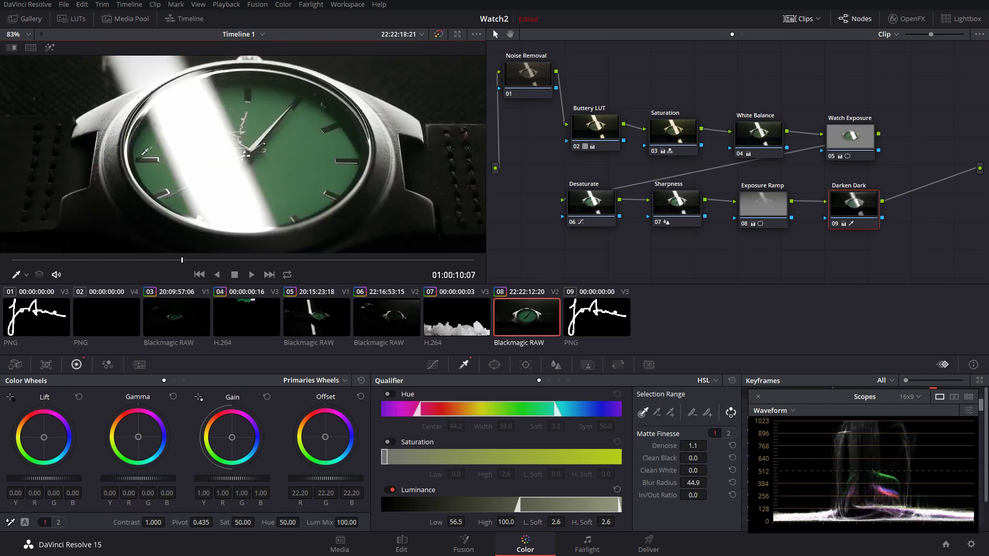
View the full frame and review the graded clip from its start through the light sweep, examining the shadow levels on the waveform.
scroll(190, 143, down, 2)
scroll(212, 191, down, 1)
drag(205, 261, 295, 266)
key(Up)
scroll(247, 202, down, 1)
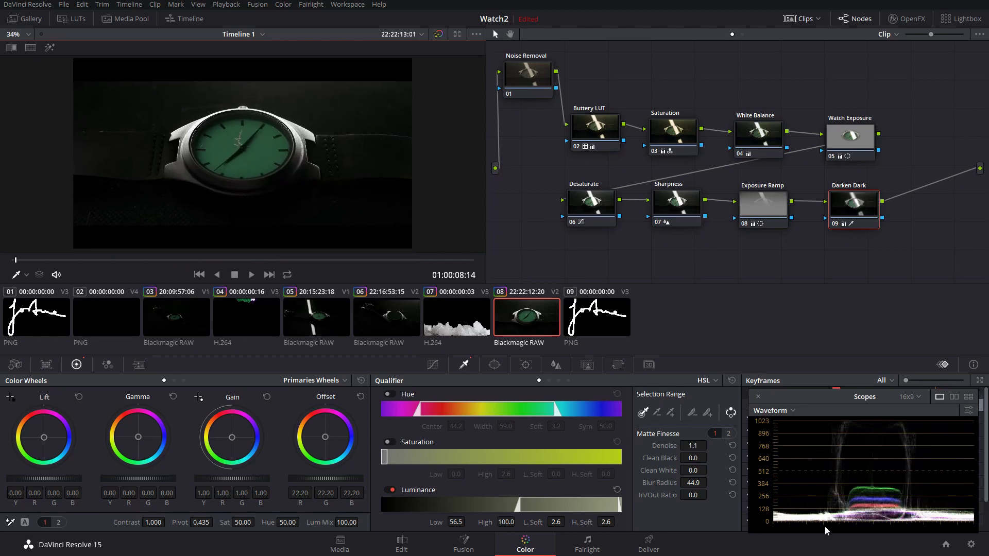
drag(173, 260, 271, 261)
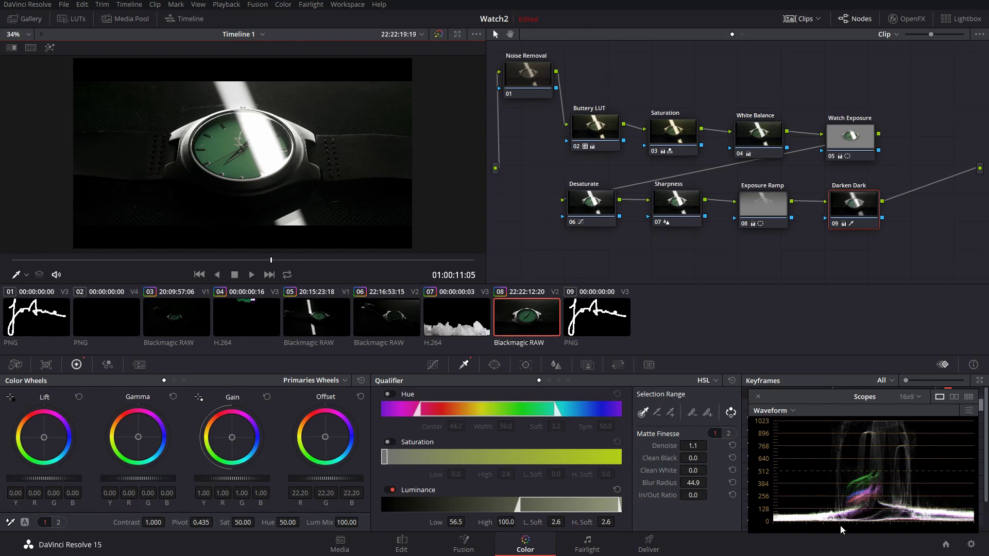
scroll(841, 527, down, 2)
mouse_move(271, 260)
mouse_down()
mouse_move(304, 254)
mouse_move(113, 250)
mouse_move(280, 251)
mouse_up()
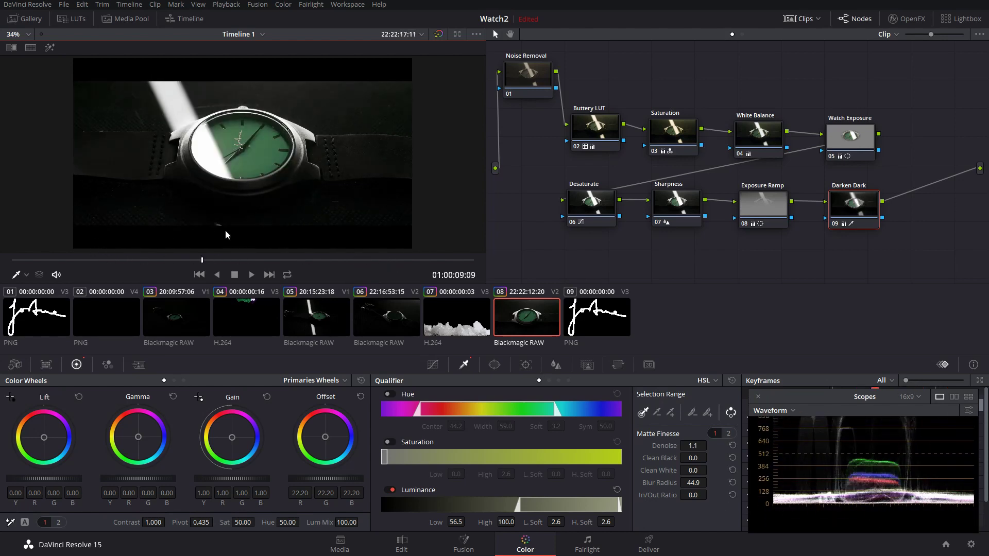
key(space)
Look up the commands for saving and loading grade memories without applying any of them.
click(283, 4)
mouse_move(350, 186)
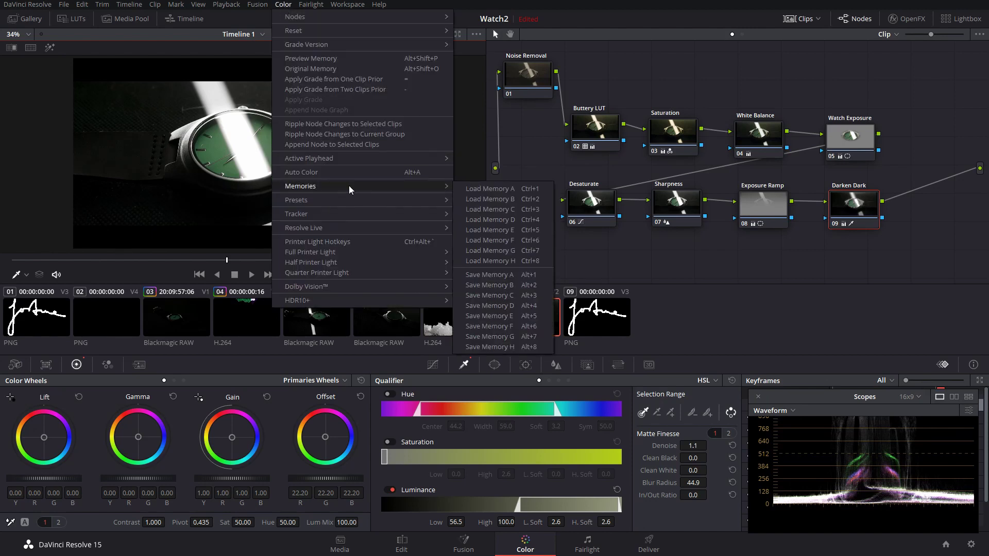
click(693, 323)
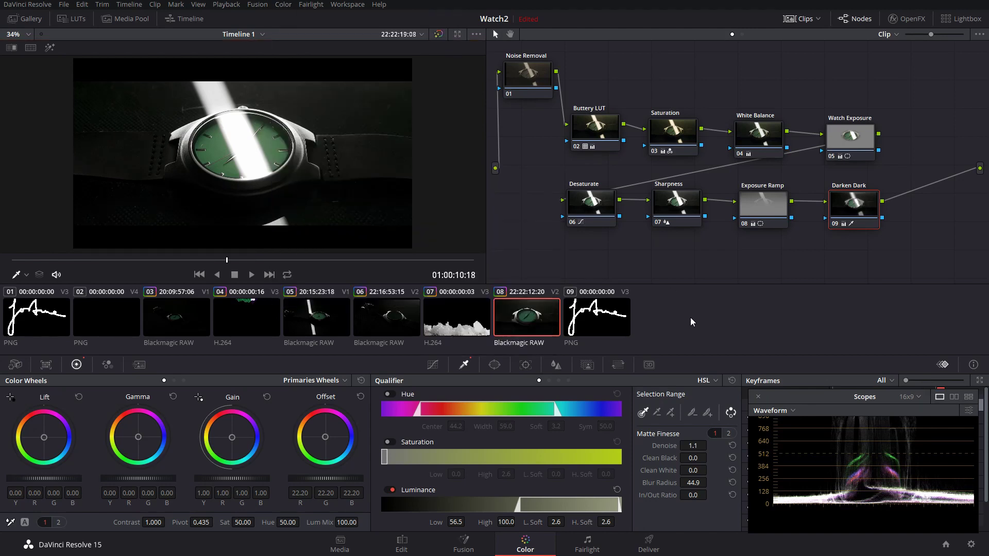
Review the grades on clips 05 and 03, and return to clip 08.
click(329, 324)
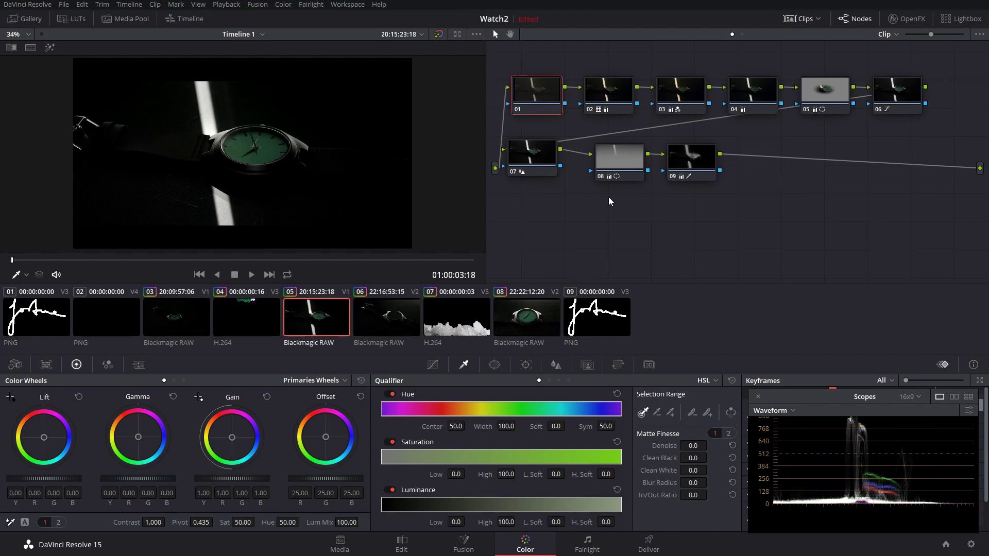
key(Up)
key(Up)
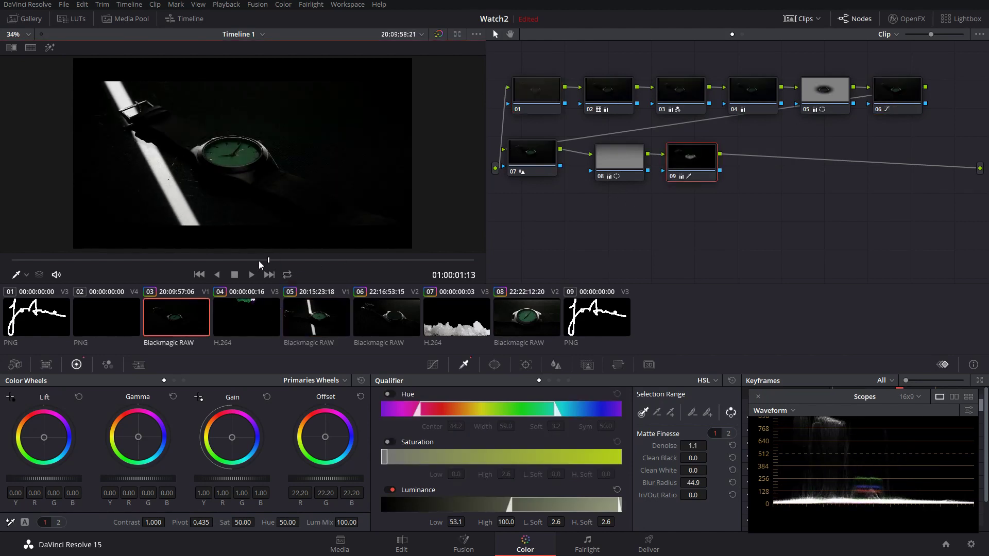
drag(259, 265, 24, 261)
click(517, 317)
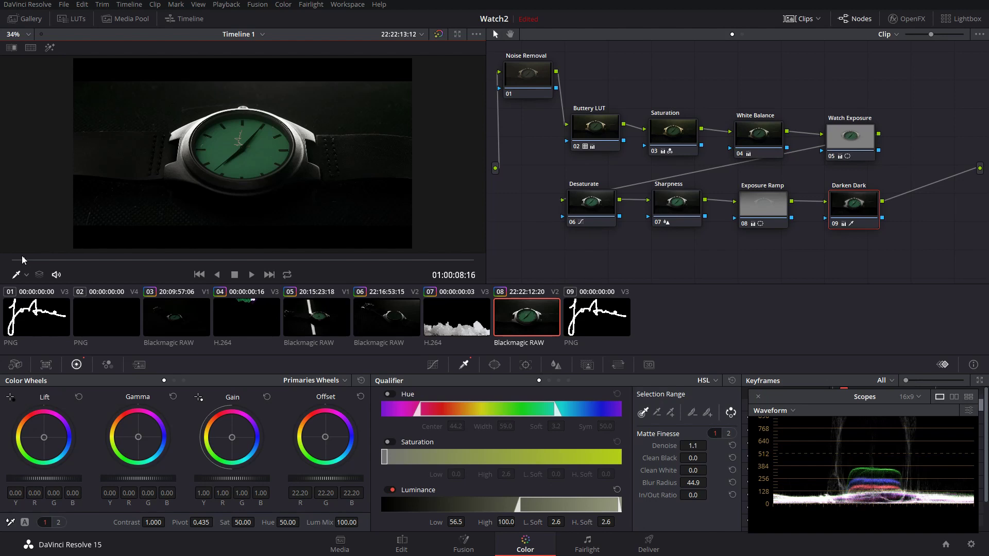
Switch to the Edit page, show the timeline full screen, and move the playhead to the start of the commercial.
click(402, 545)
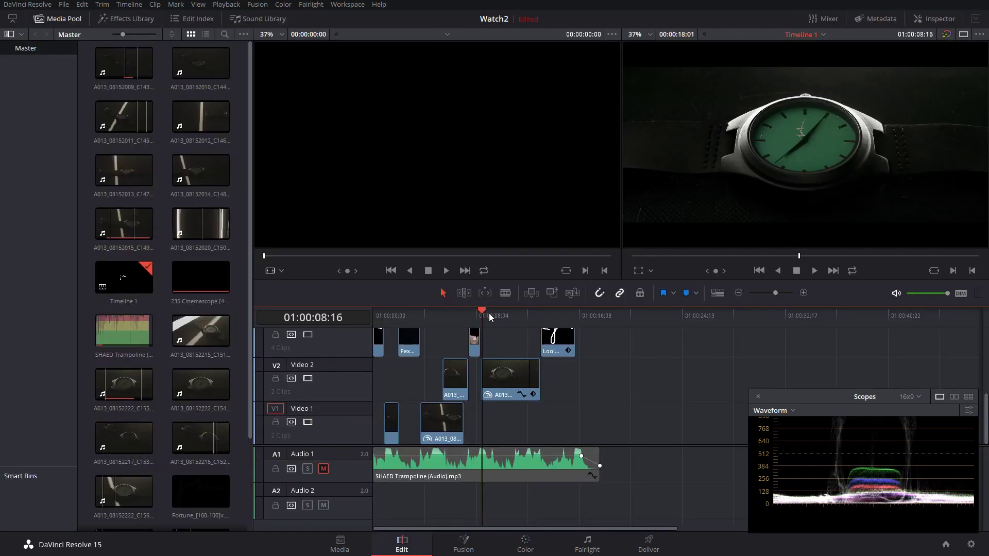
key(p)
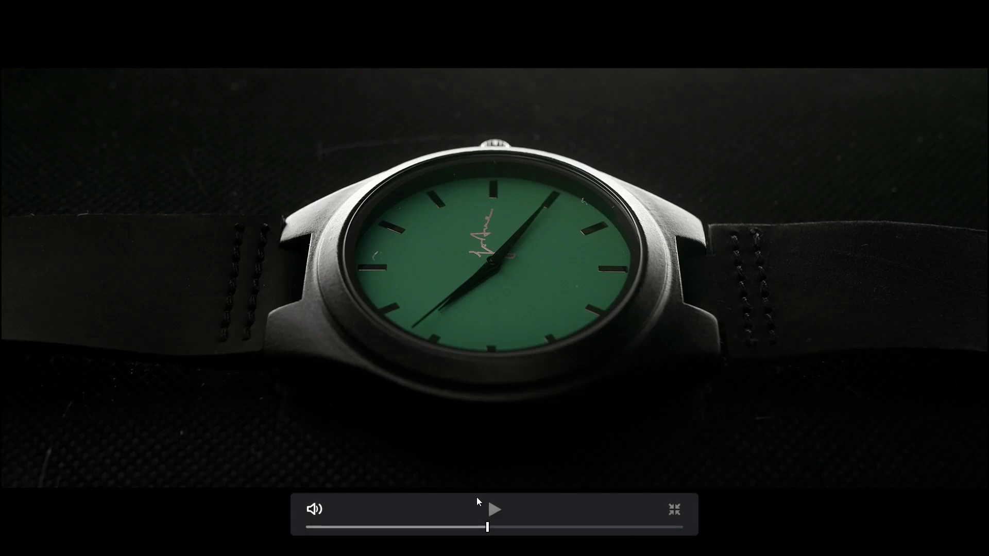
drag(479, 529, 306, 528)
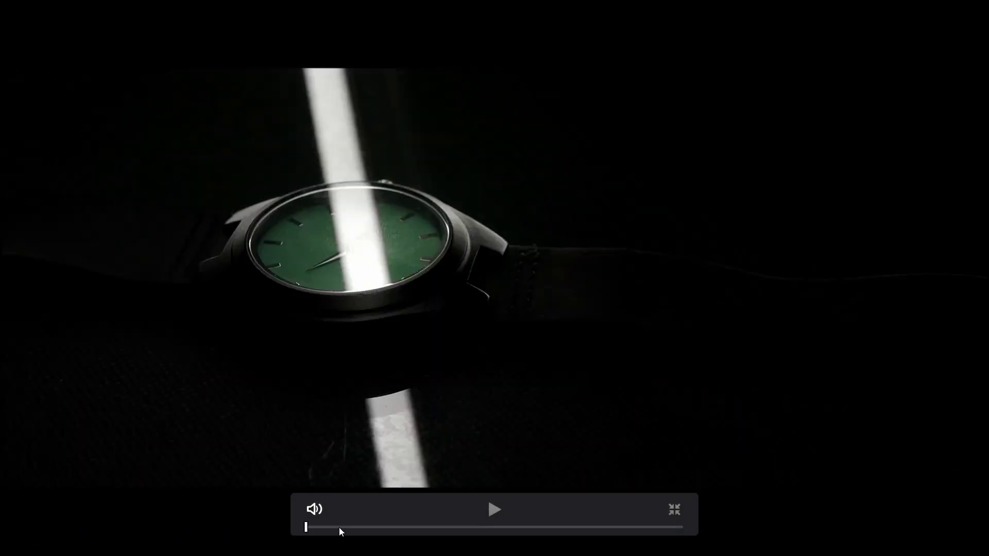